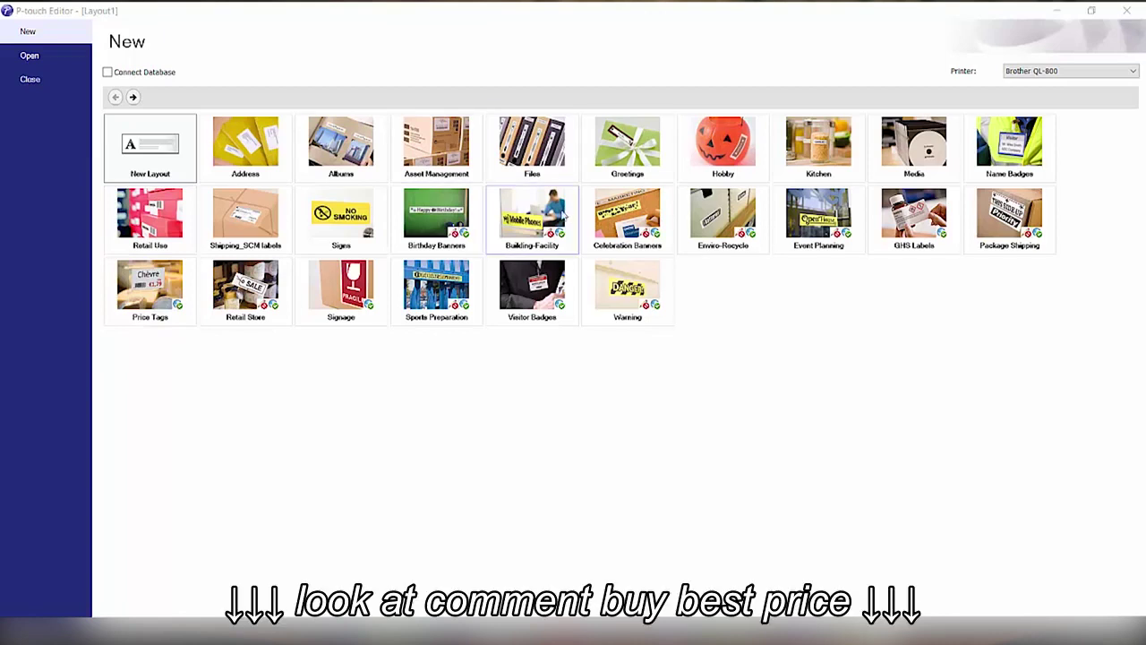
# Step: Open the 206 shippingfragile2 FRAGILE signage template as a label and print it
pyautogui.click(331, 289)
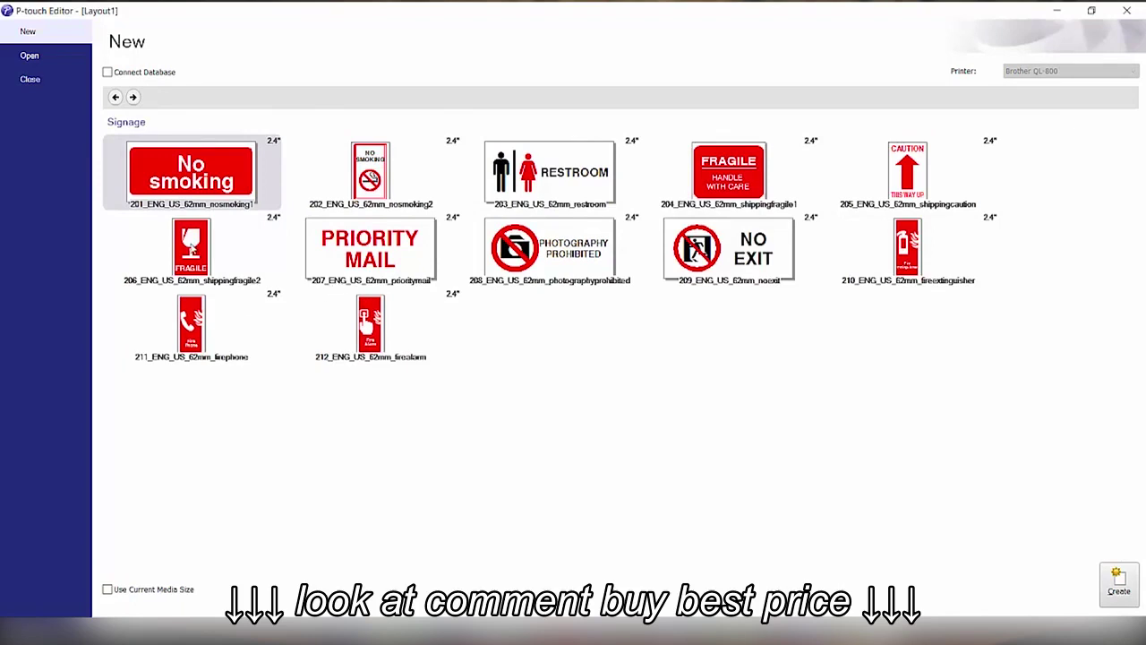
pyautogui.click(191, 250)
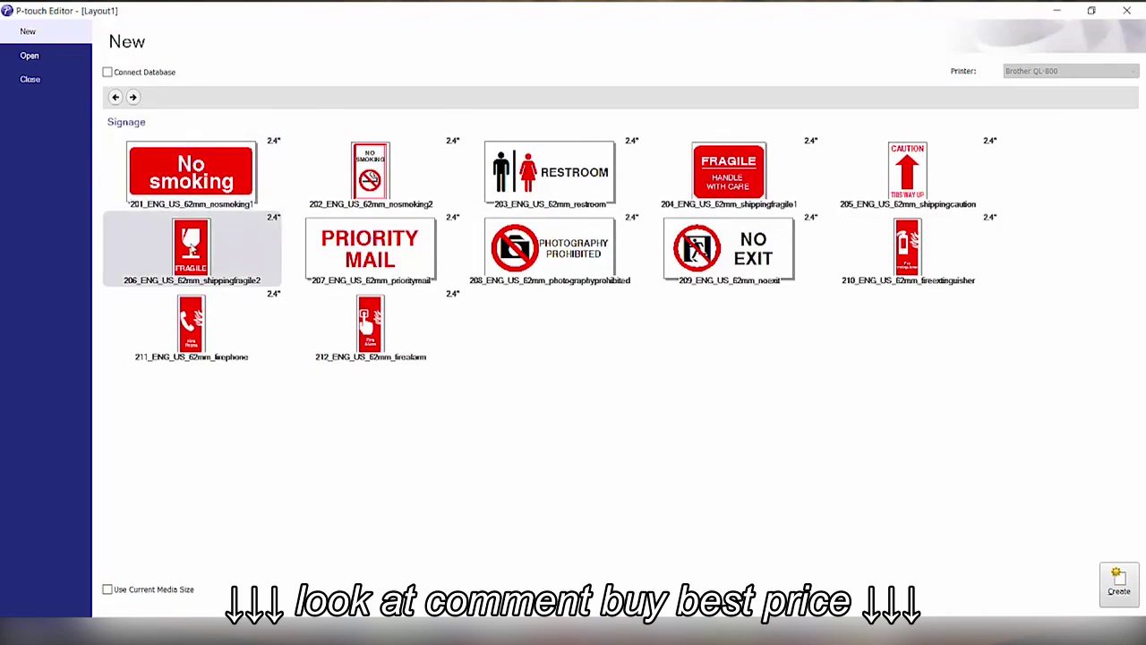
pyautogui.doubleClick(191, 250)
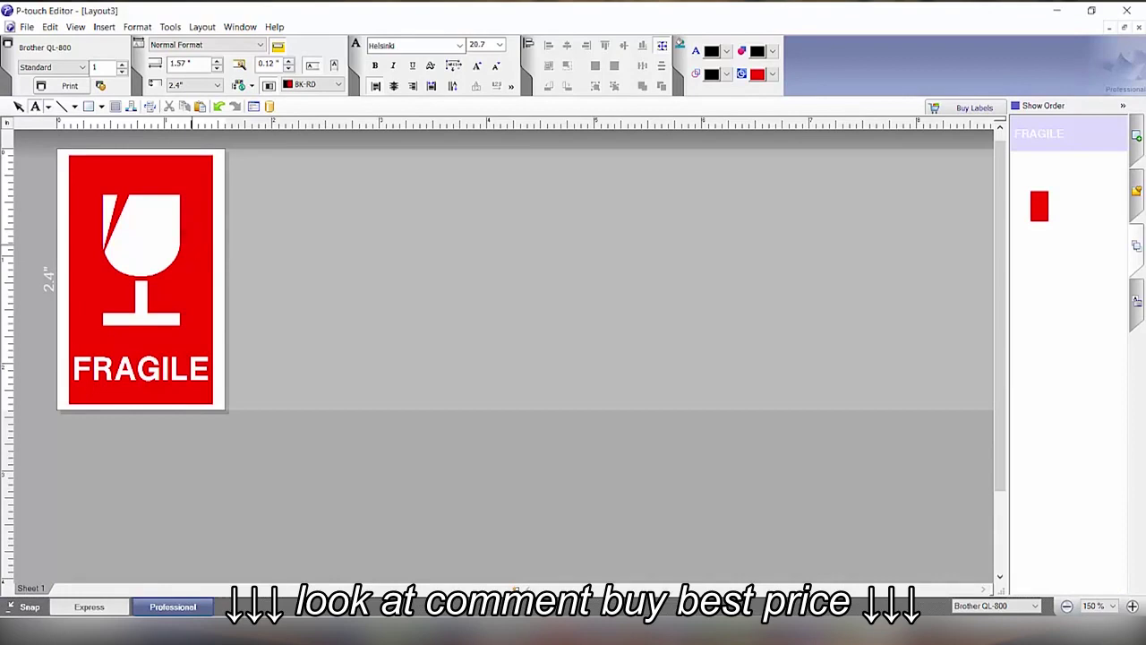
pyautogui.click(68, 86)
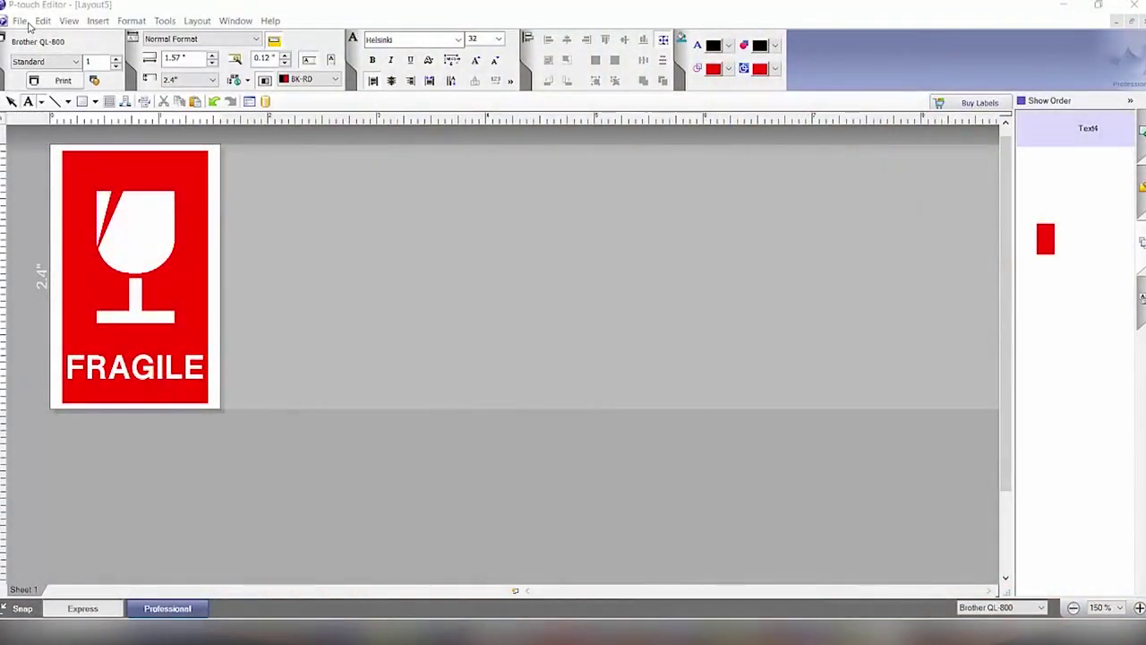
# Step: Create a blank 3.23" × 2.4" layout set to two-colour black/red (BK-RD) printing
pyautogui.click(16, 20)
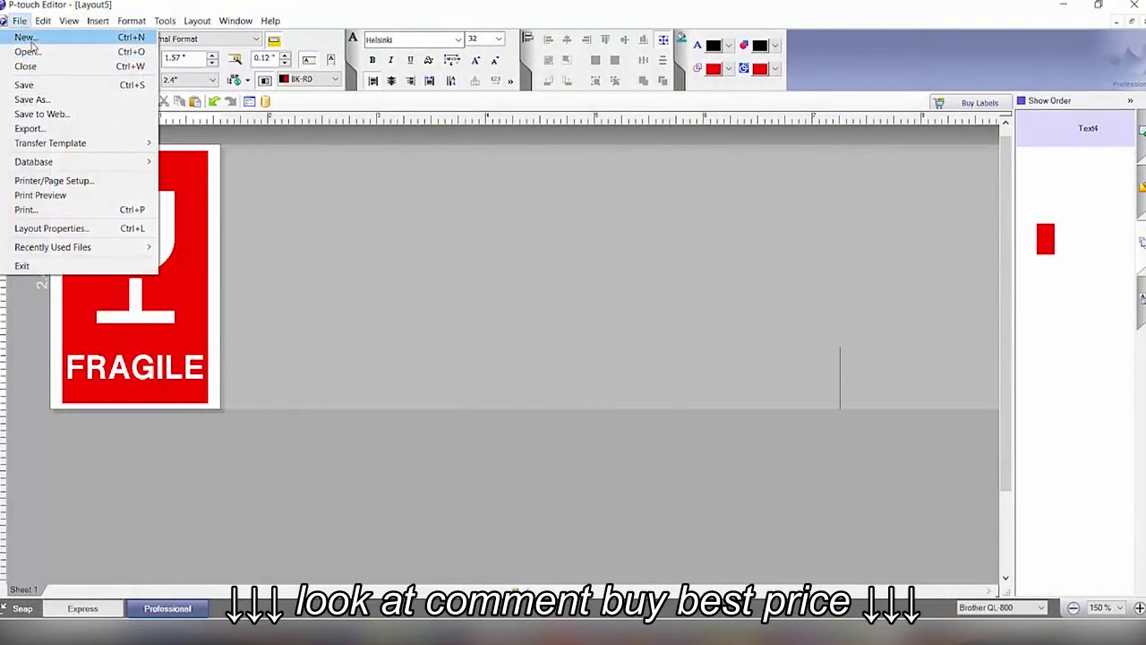
pyautogui.click(27, 36)
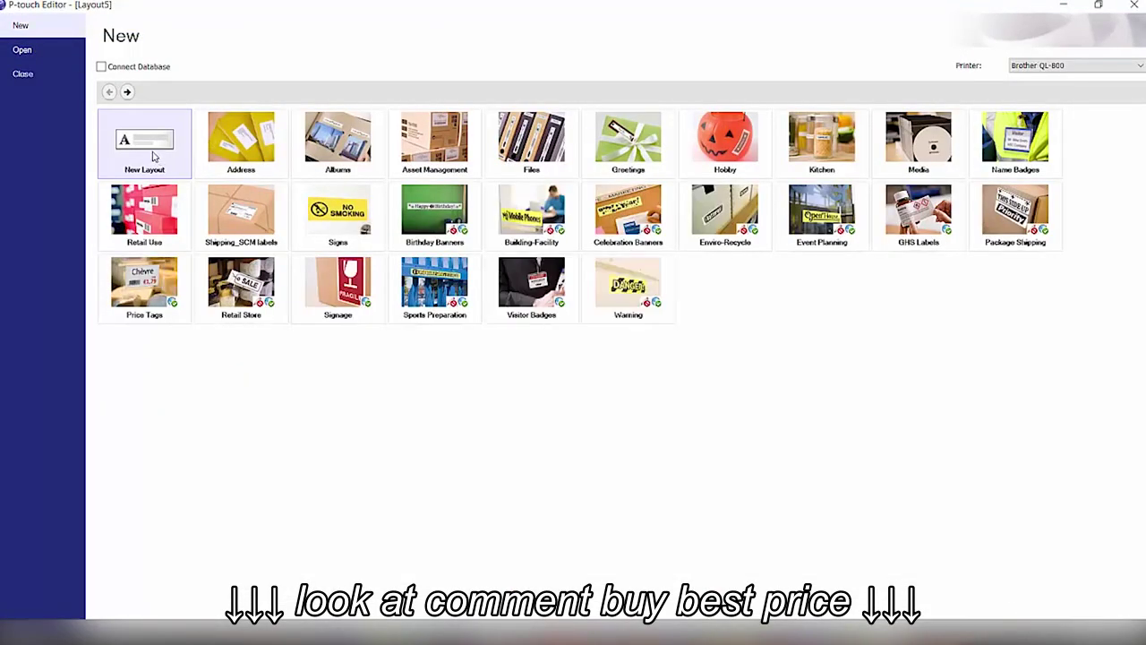
pyautogui.doubleClick(153, 156)
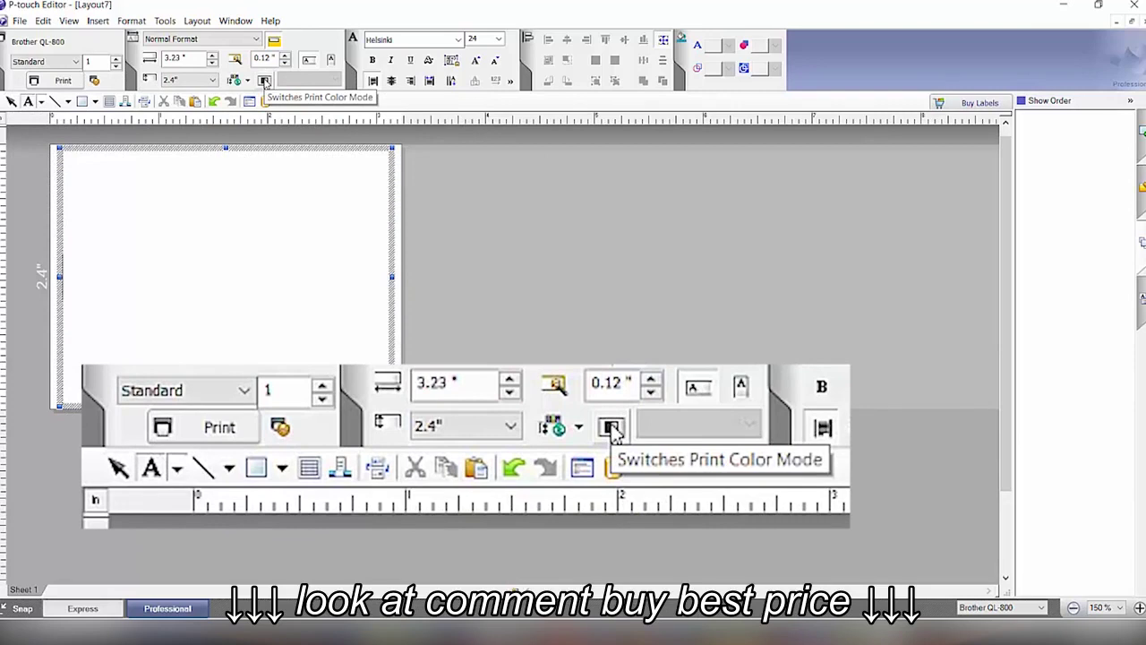
pyautogui.click(265, 81)
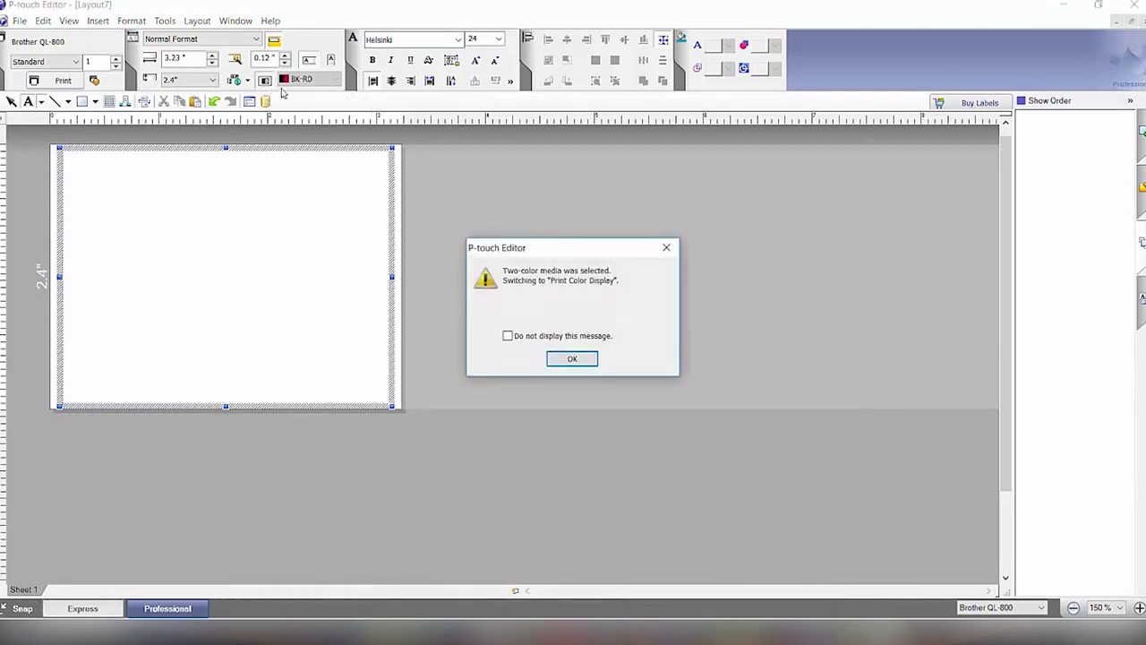
pyautogui.click(579, 358)
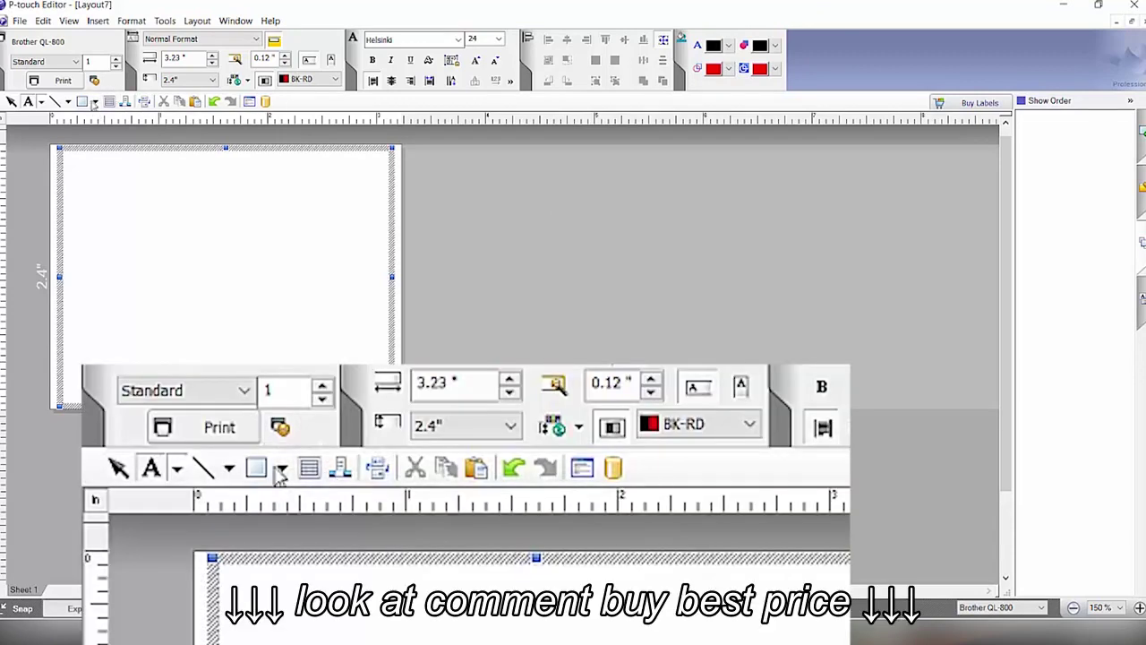
# Step: Draw a black-outlined box spanning the top of the label
pyautogui.click(95, 104)
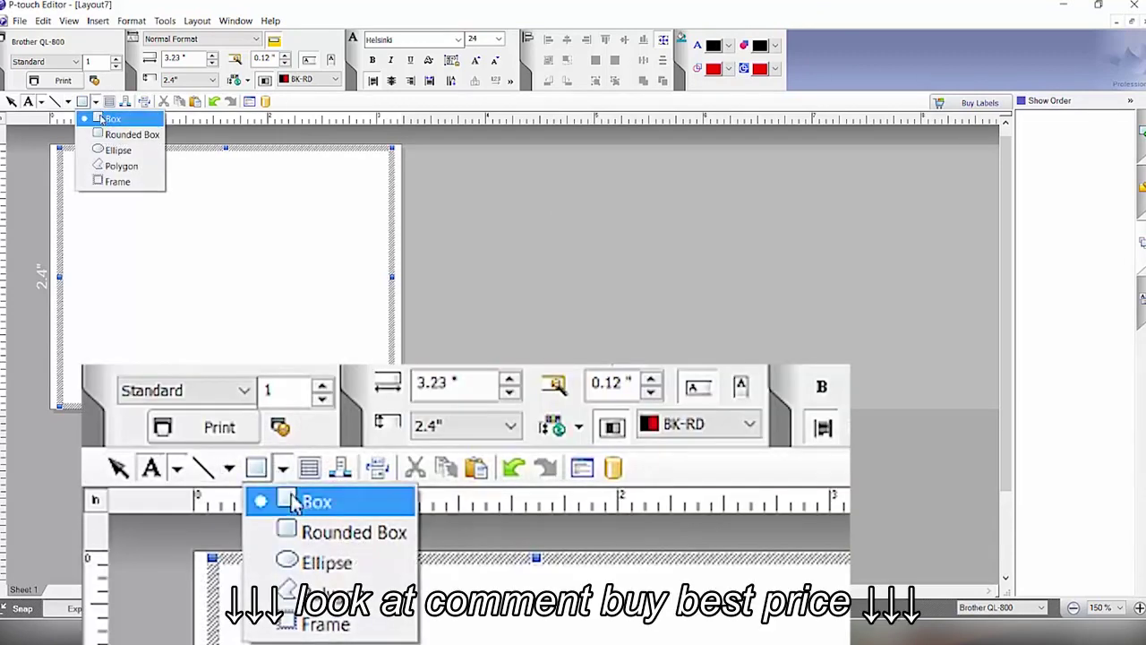
pyautogui.click(106, 120)
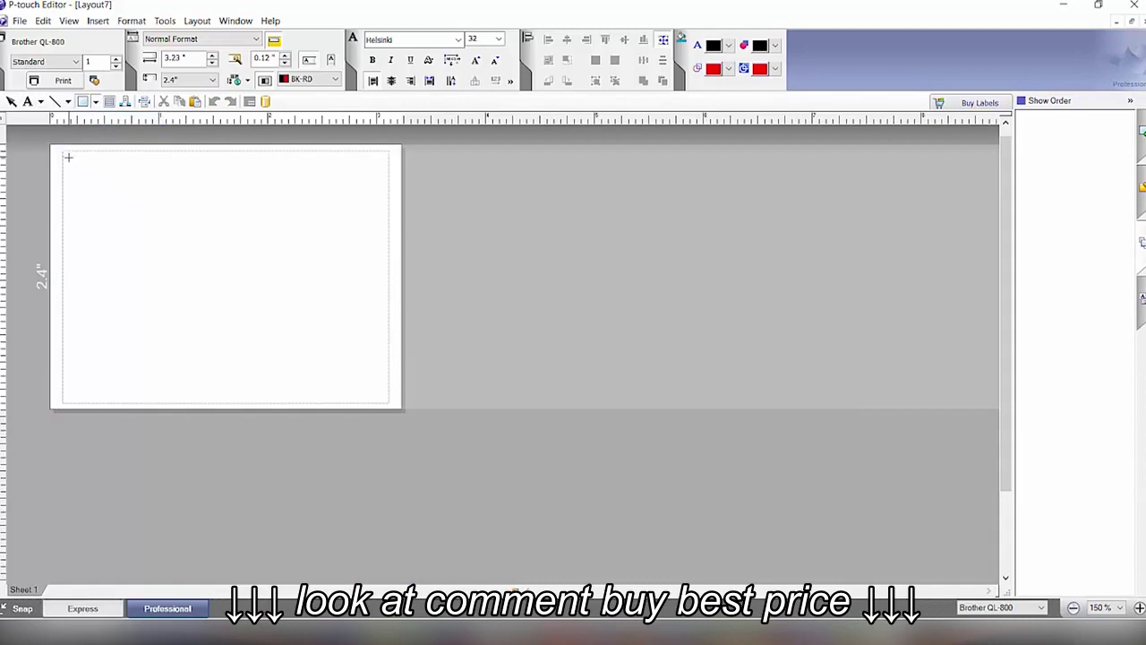
pyautogui.moveTo(68, 158); pyautogui.dragTo(389, 216)
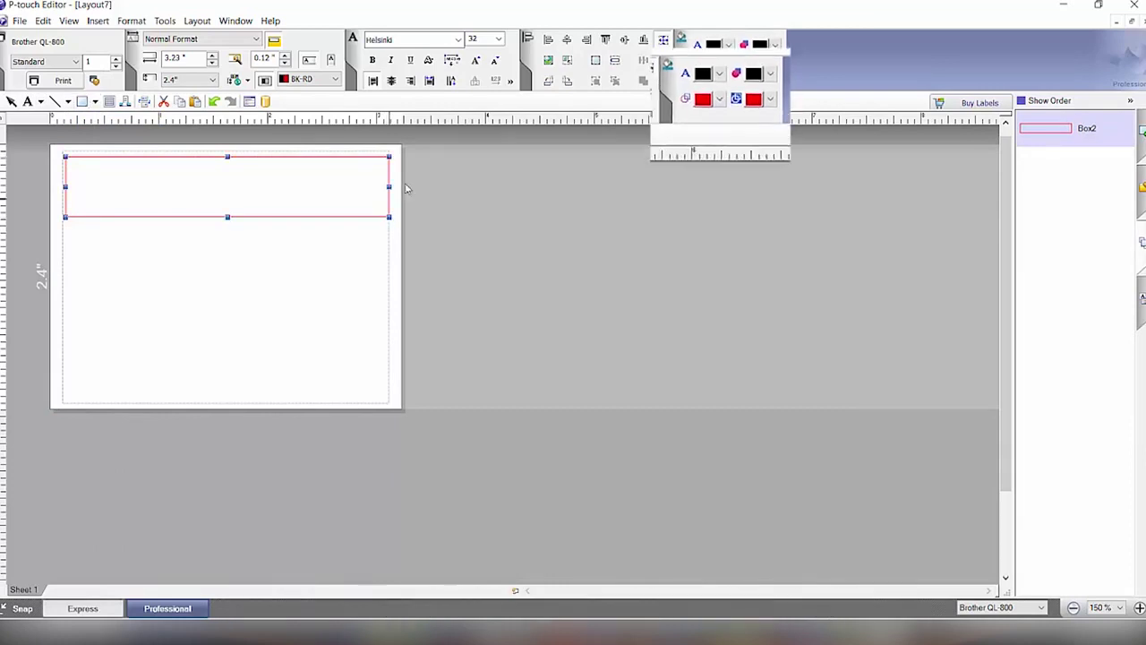
pyautogui.click(729, 69)
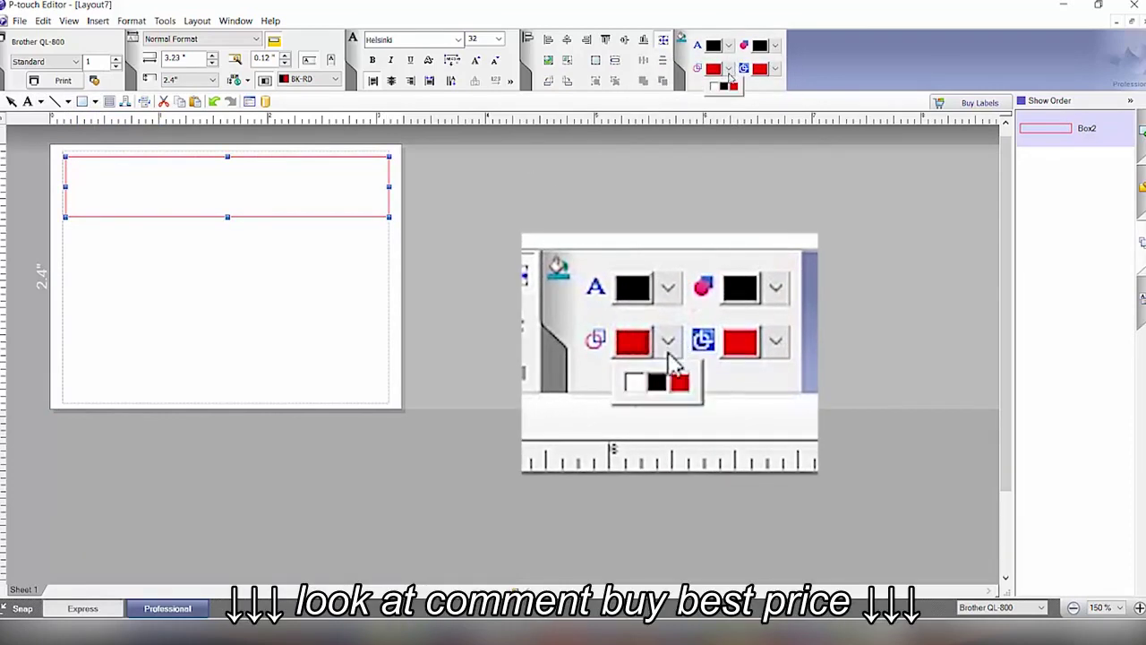
pyautogui.click(725, 85)
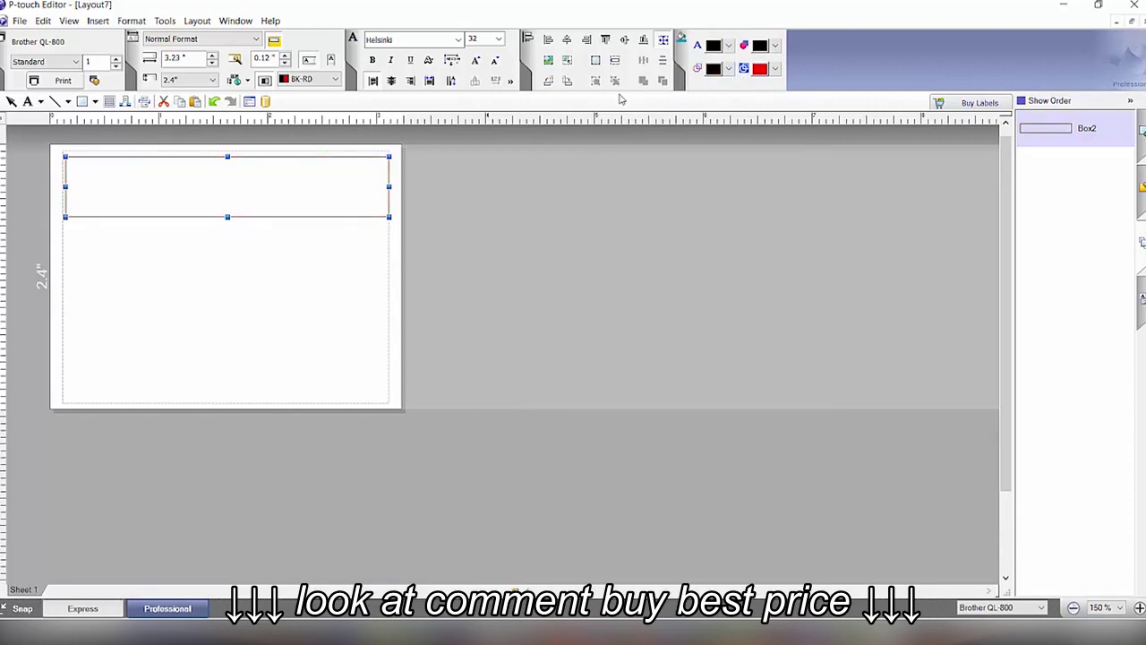
# Step: Give the top box a solid black pattern fill to form a banner
pyautogui.rightClick(283, 195)
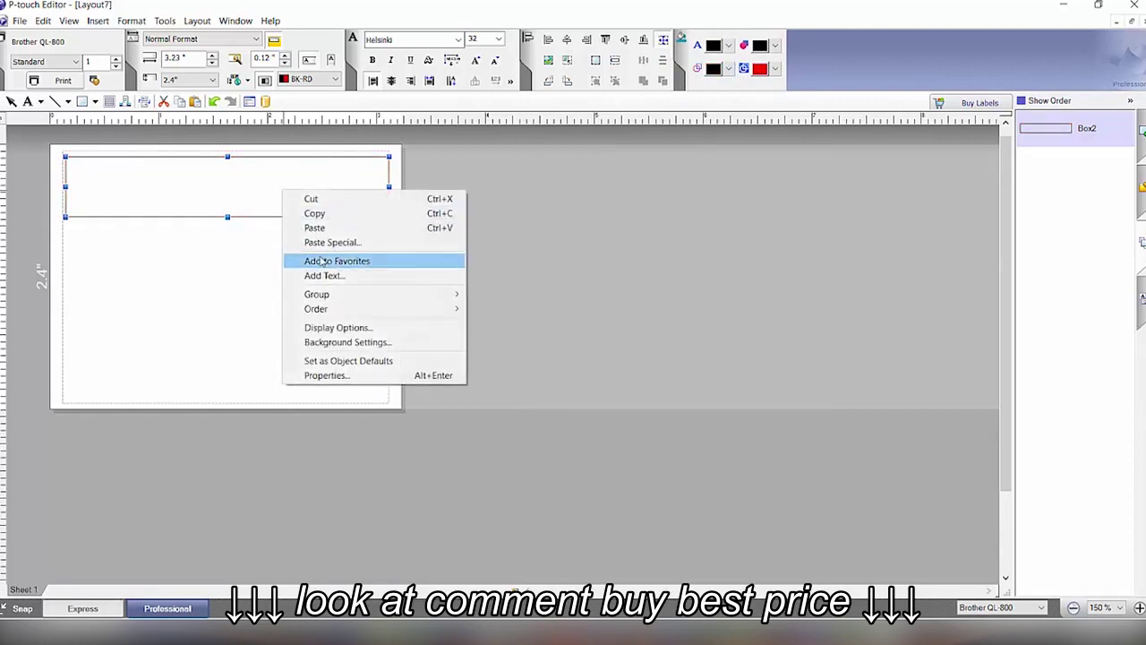
pyautogui.click(356, 377)
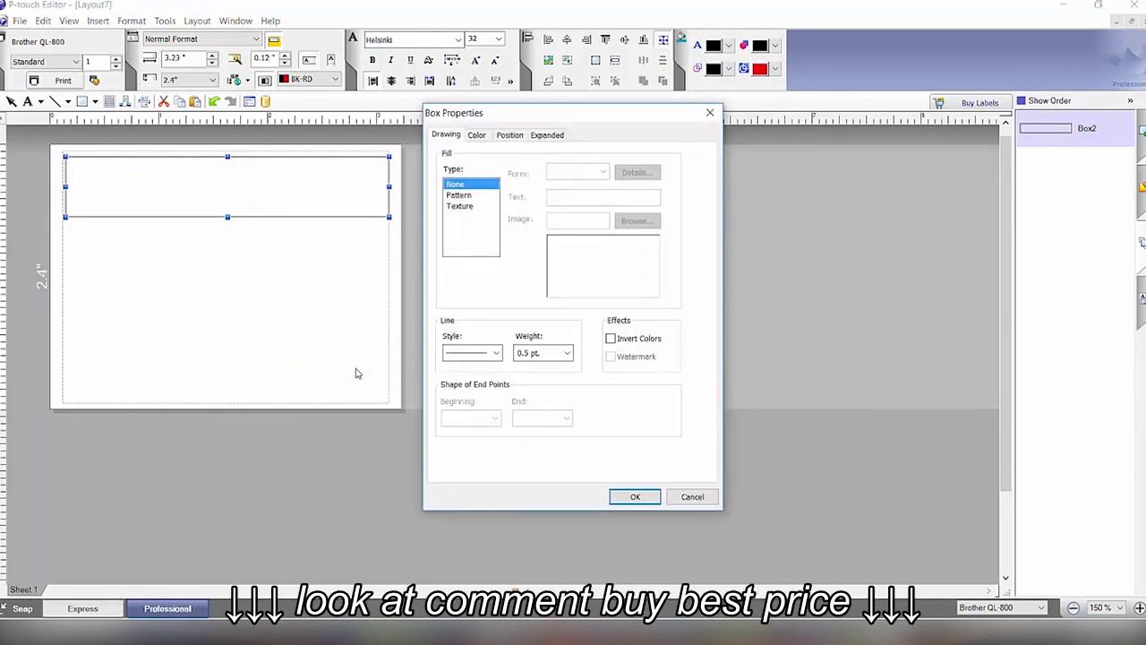
pyautogui.click(460, 195)
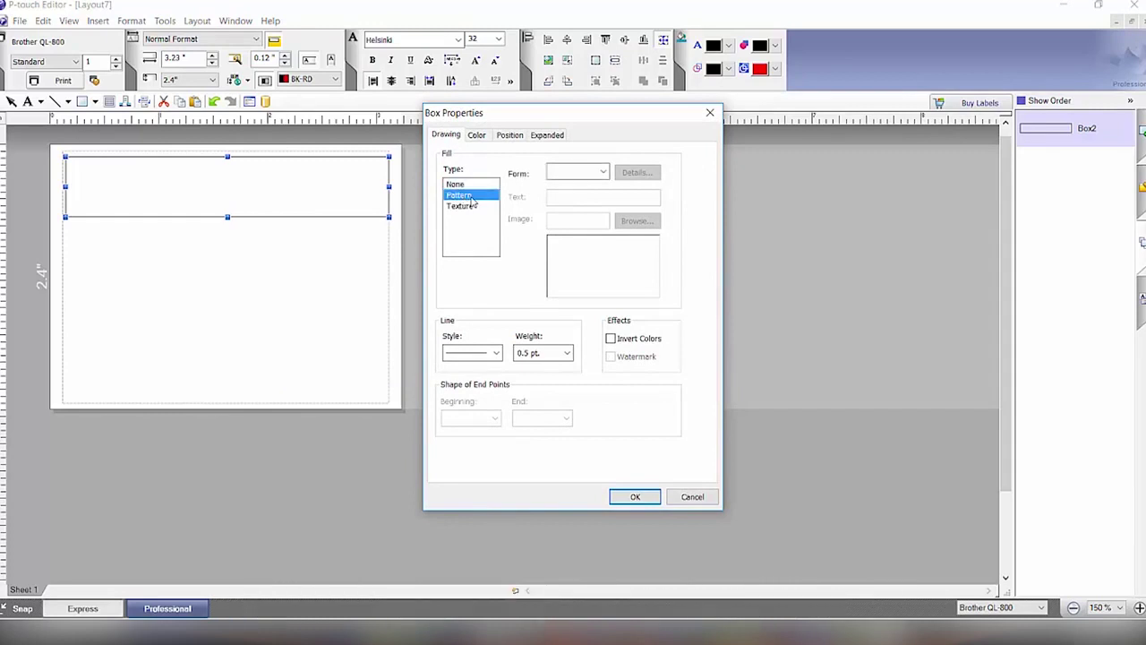
pyautogui.click(603, 172)
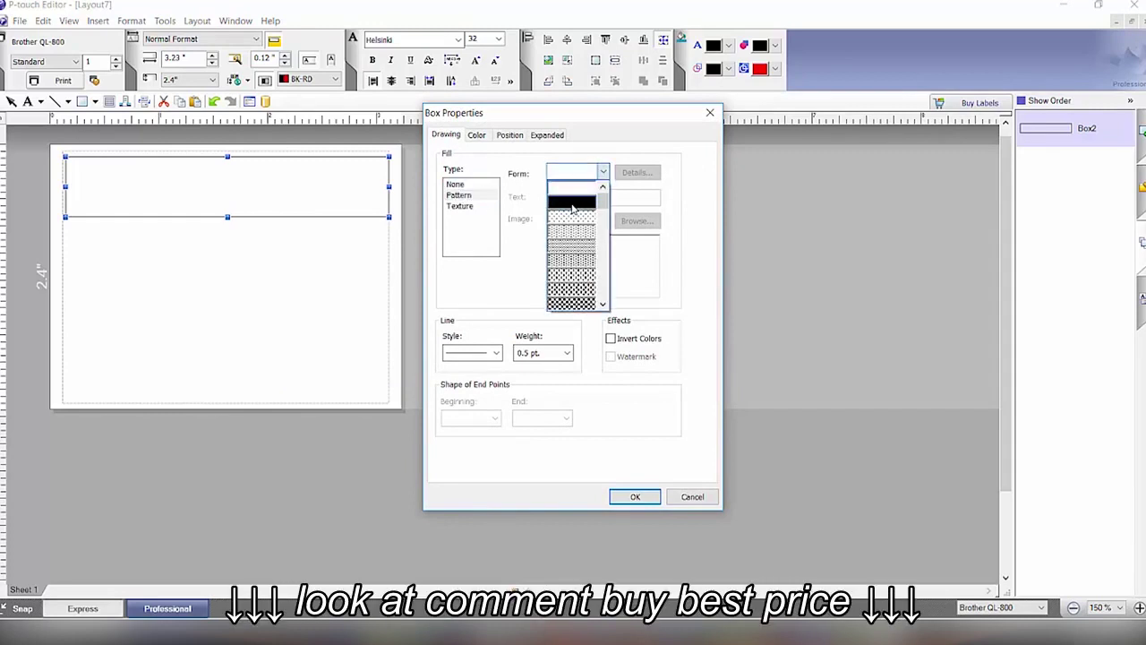
pyautogui.click(573, 202)
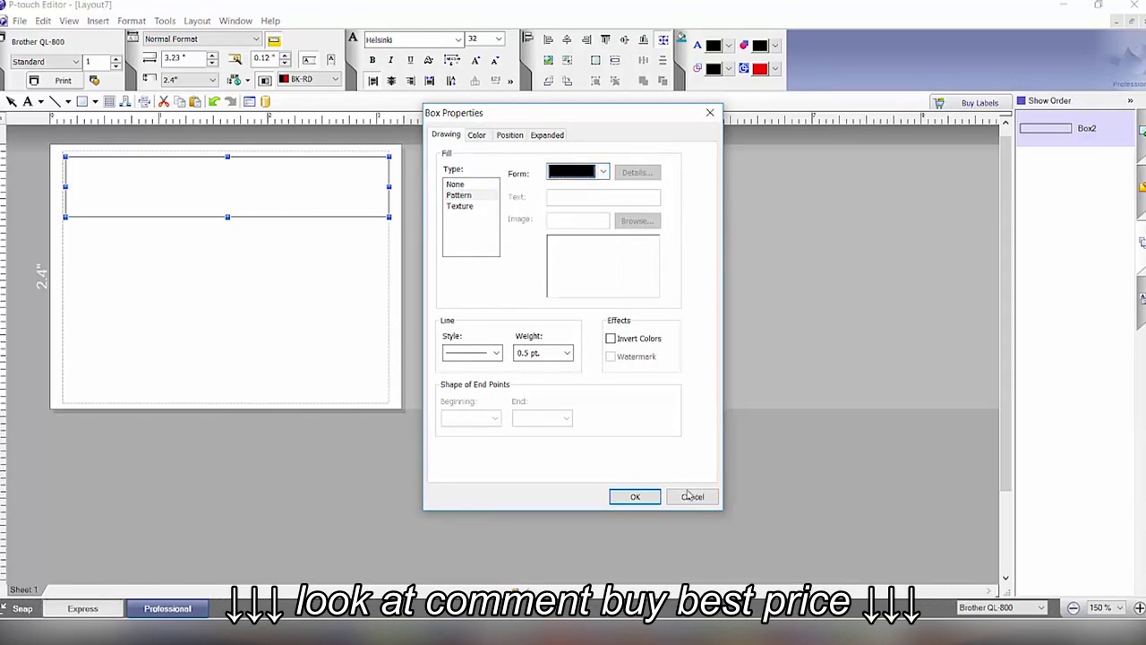
pyautogui.click(634, 497)
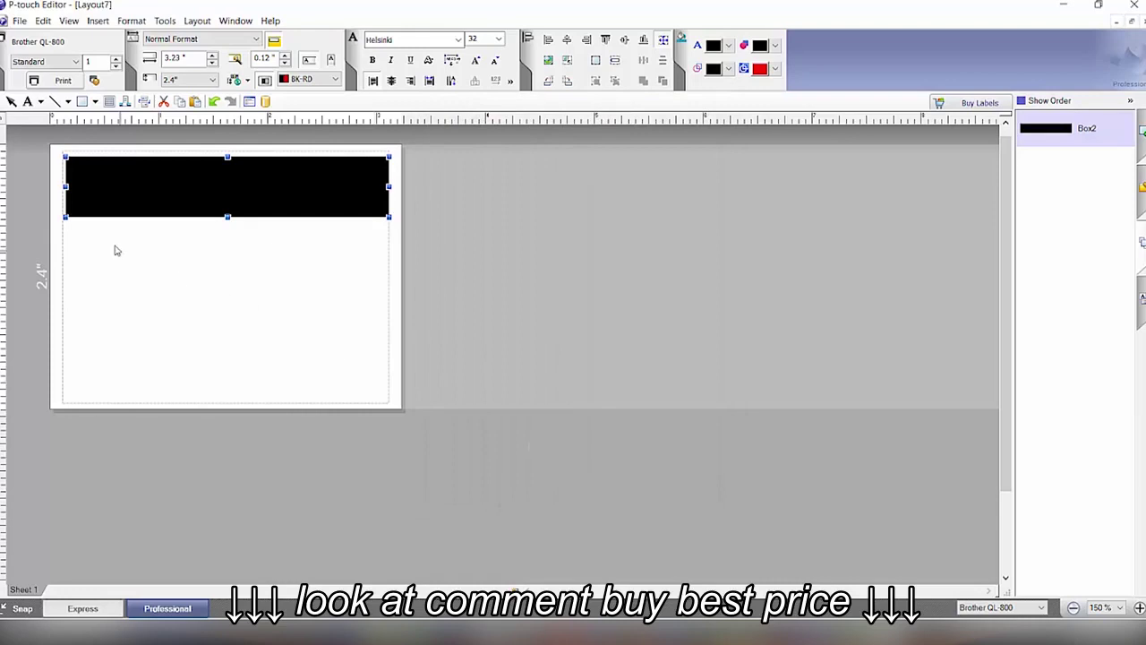
pyautogui.click(94, 103)
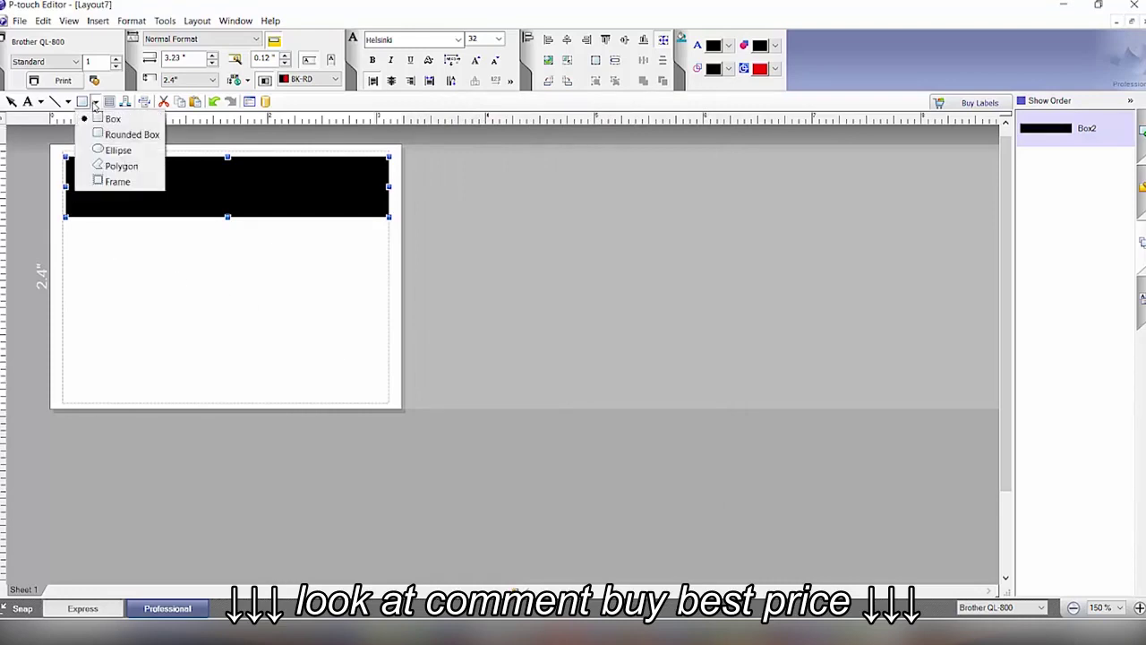
# Step: Draw an ellipse below the black bar and shift it slightly left
pyautogui.click(117, 150)
pyautogui.moveTo(99, 260); pyautogui.dragTo(379, 310)
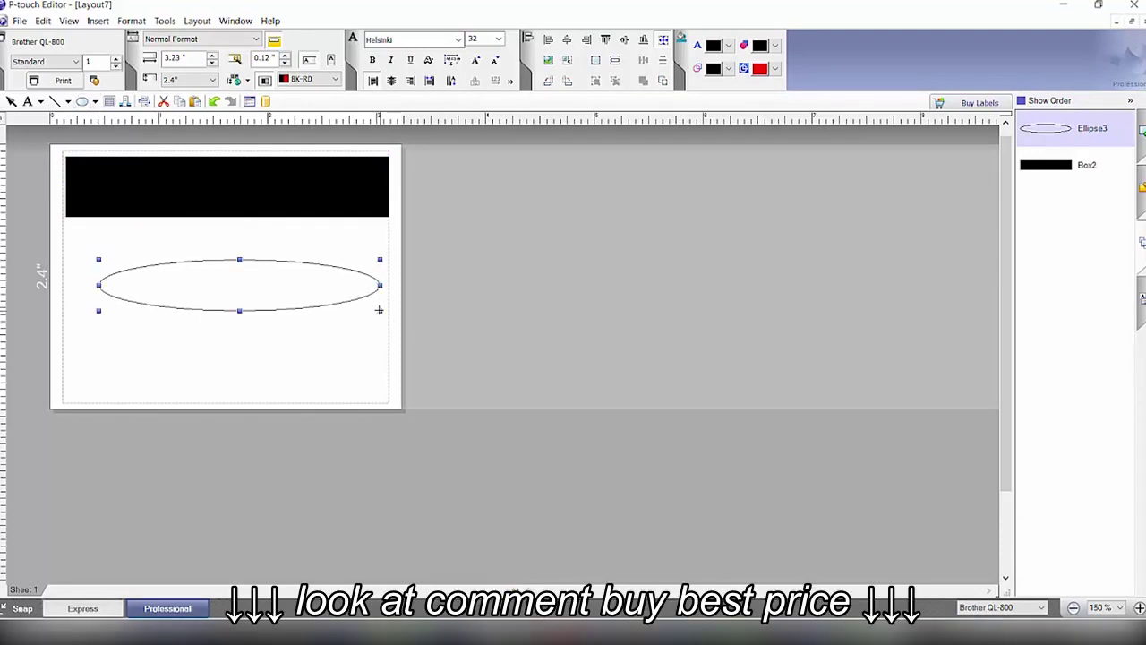
pyautogui.moveTo(257, 262); pyautogui.dragTo(217, 250)
pyautogui.click(248, 254)
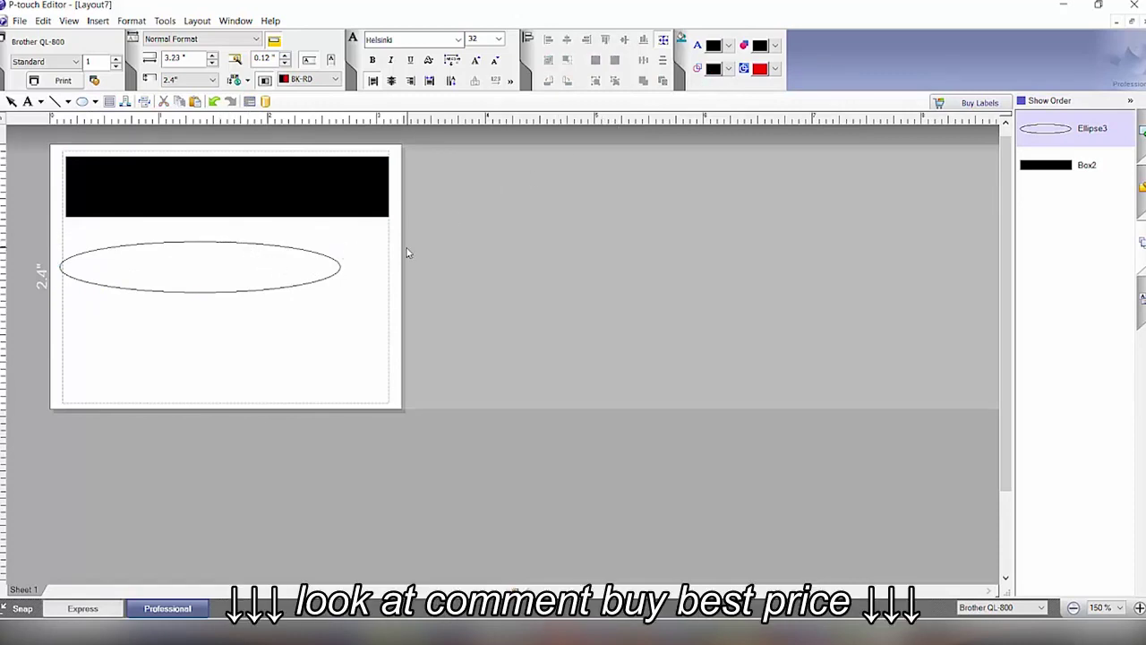
pyautogui.click(245, 262)
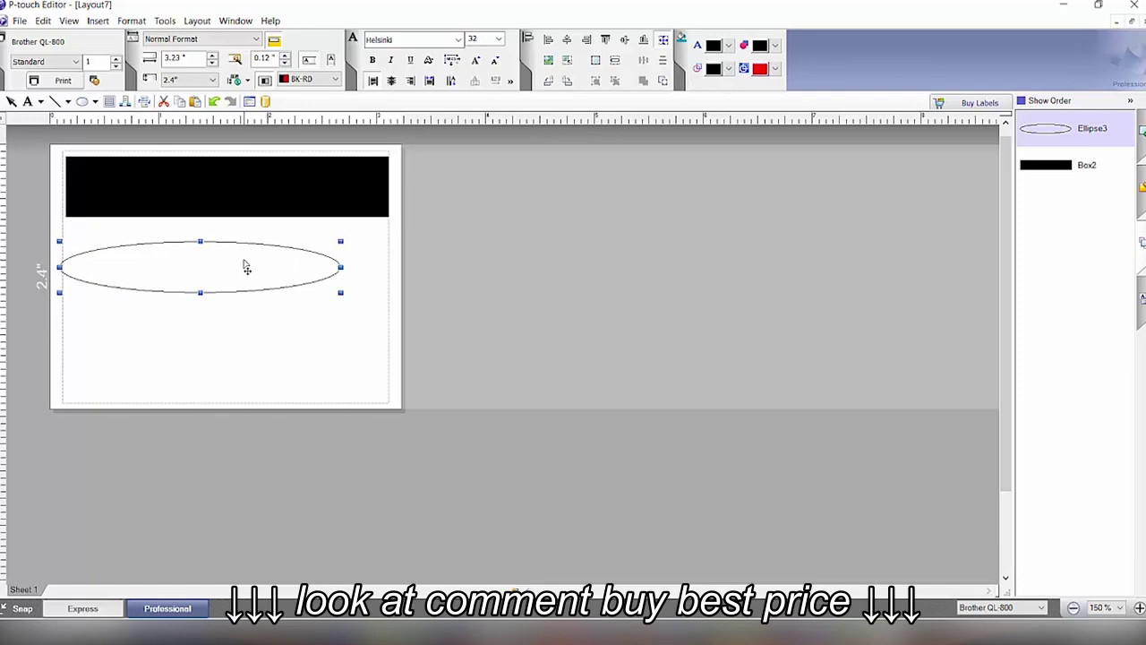
# Step: Give the ellipse a solid red fill with a white outline
pyautogui.rightClick(245, 265)
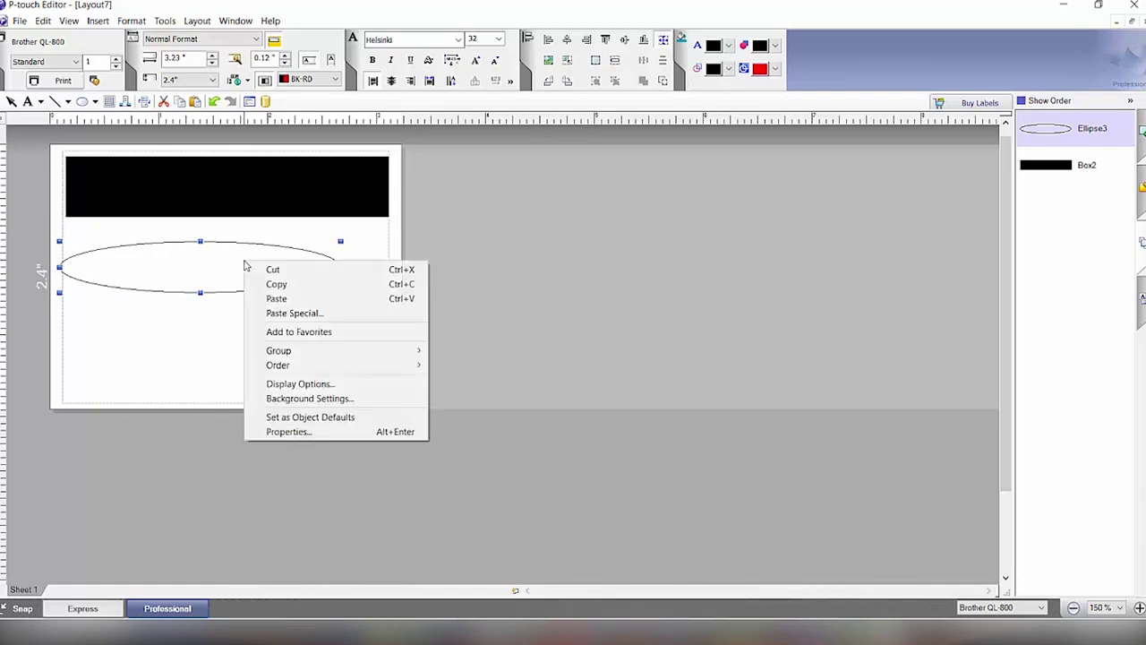
pyautogui.click(288, 432)
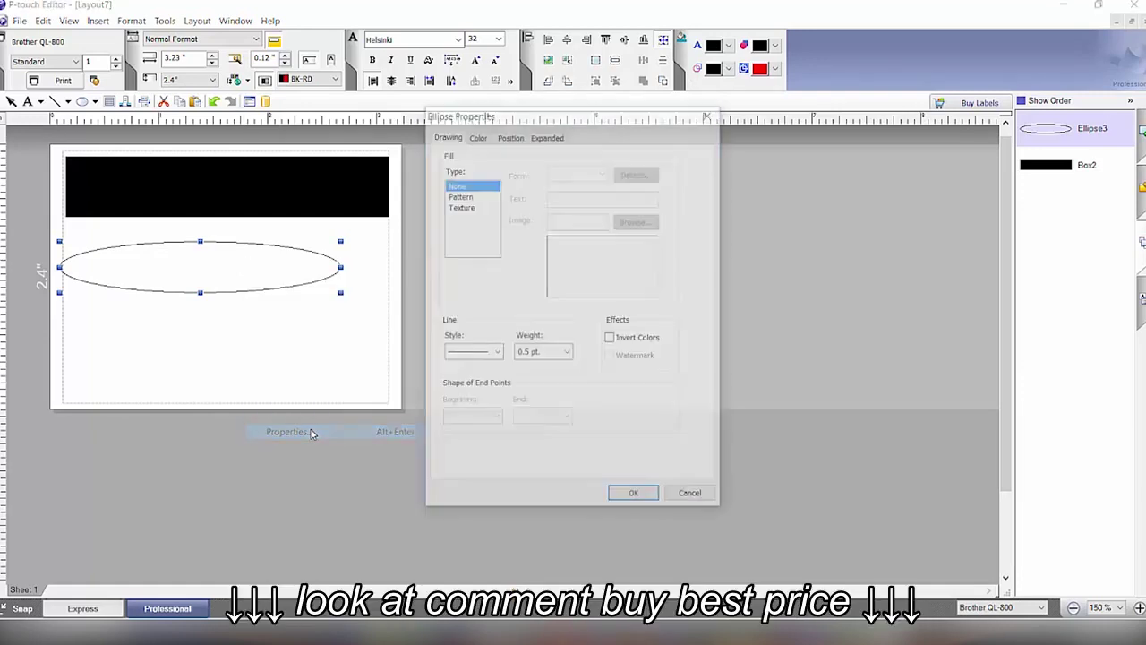
pyautogui.click(460, 195)
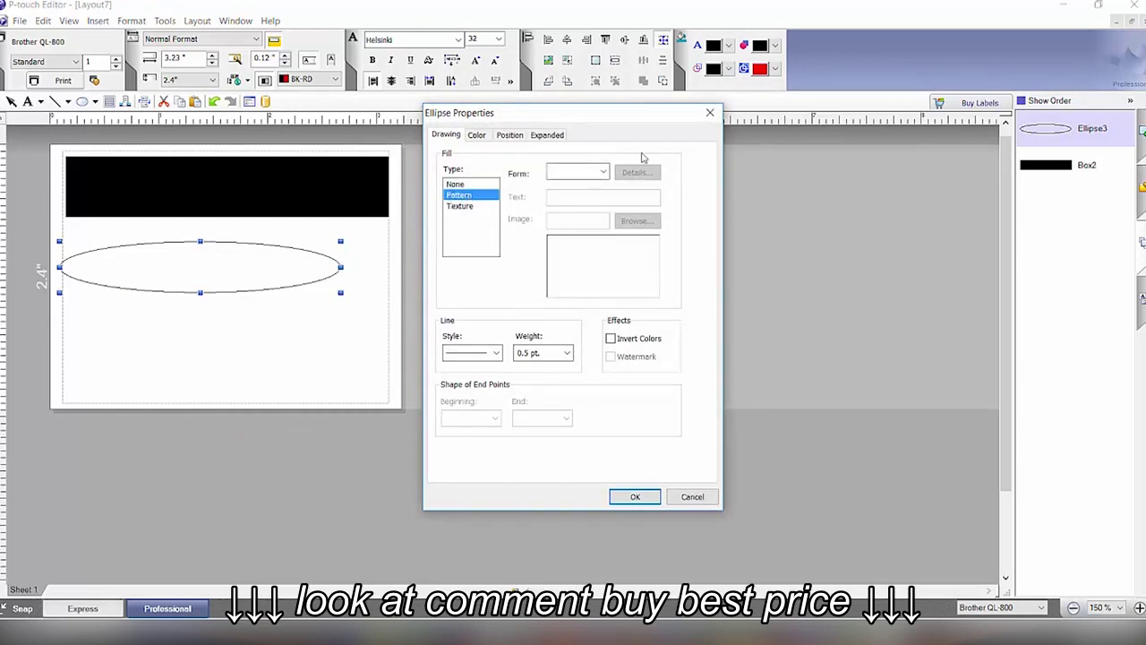
pyautogui.click(604, 171)
pyautogui.click(579, 204)
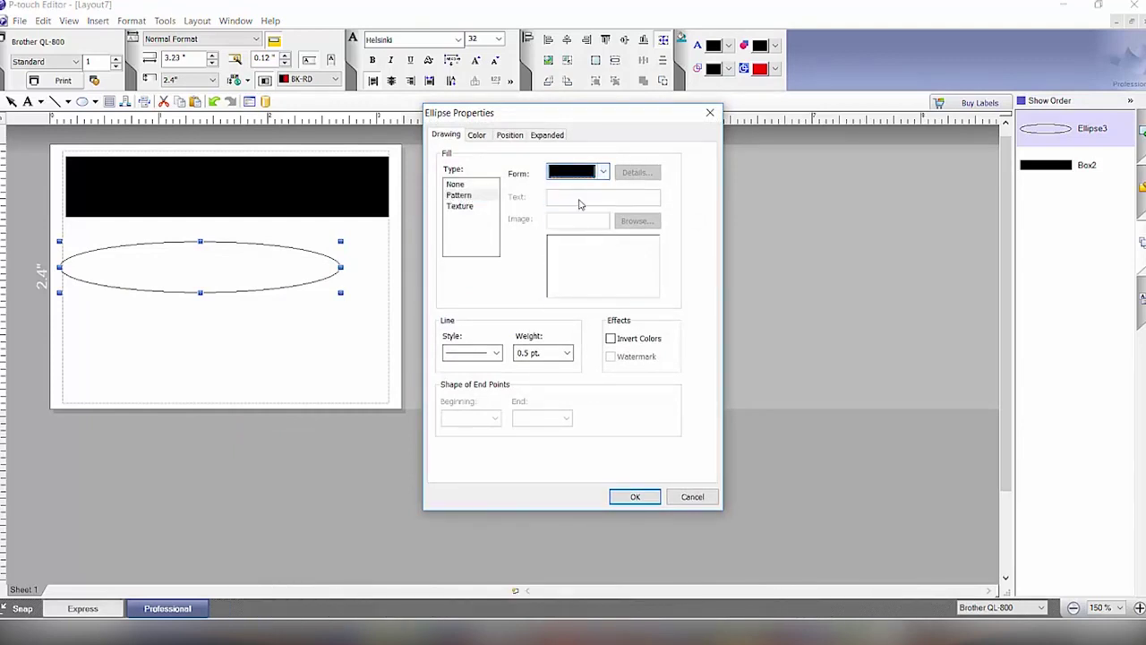
pyautogui.click(631, 496)
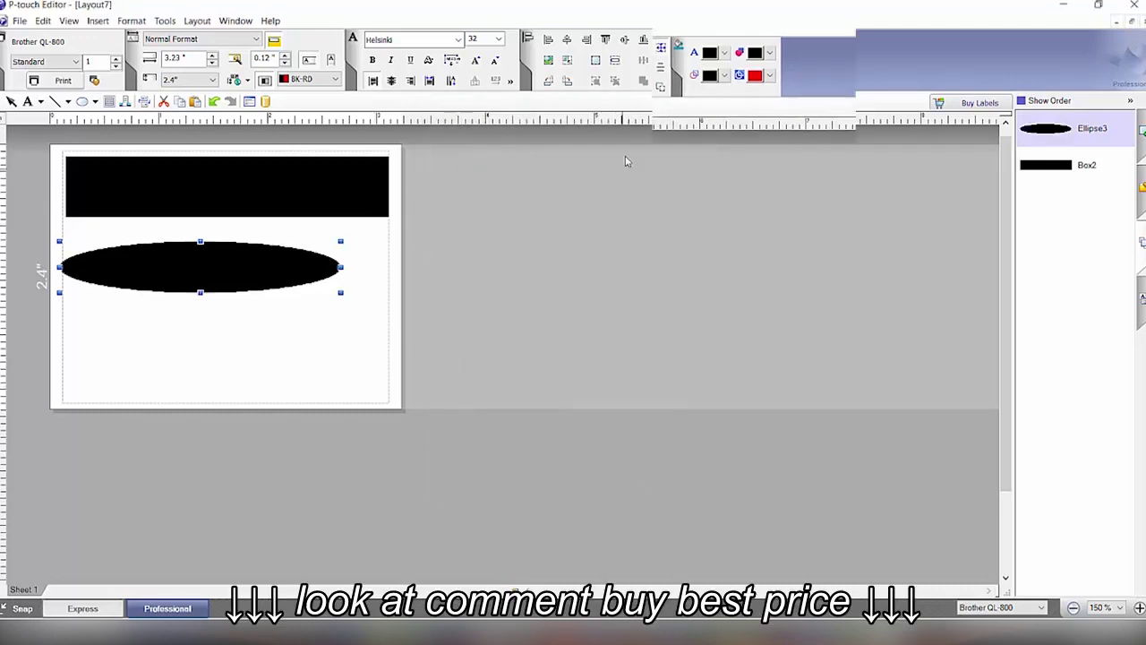
pyautogui.click(776, 47)
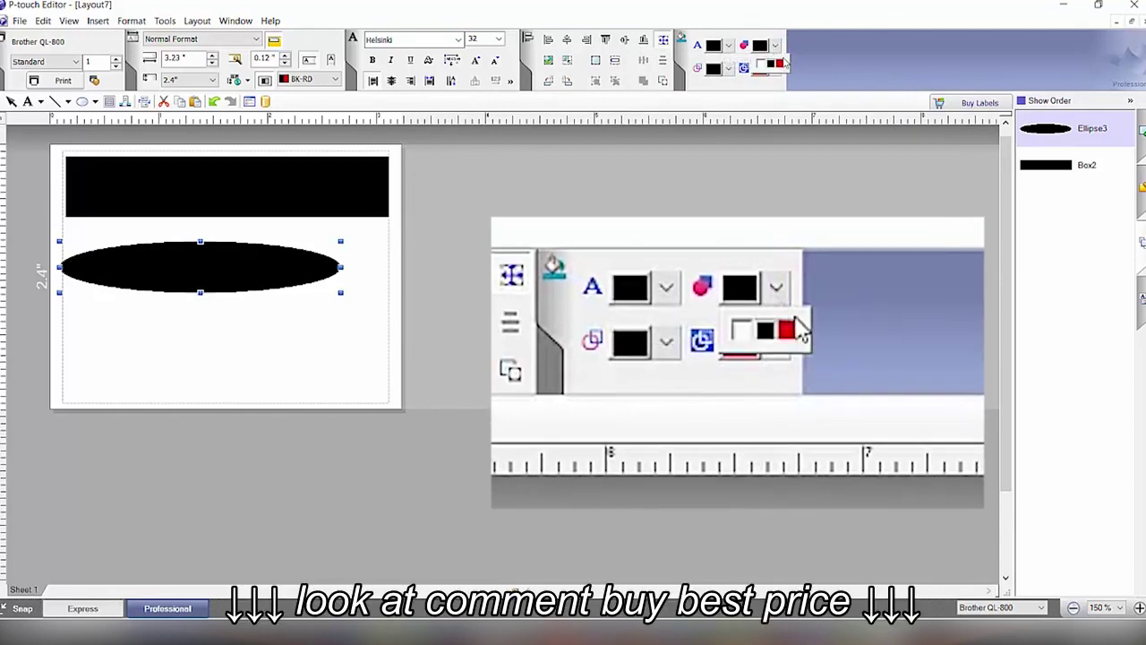
pyautogui.click(780, 63)
pyautogui.click(783, 65)
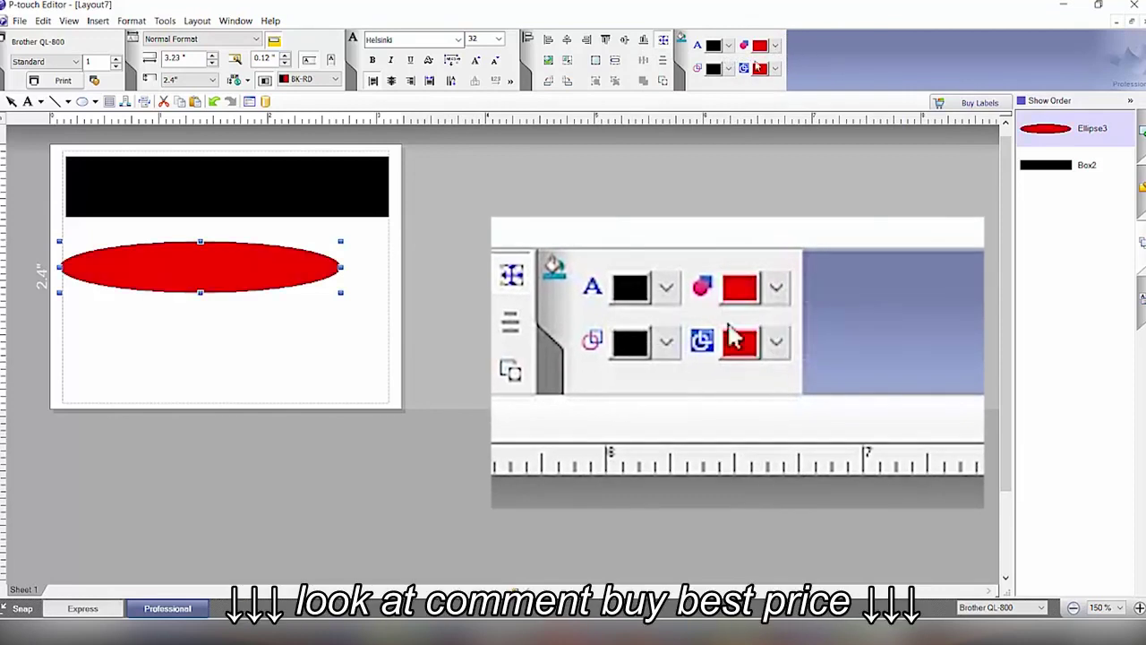
pyautogui.click(728, 70)
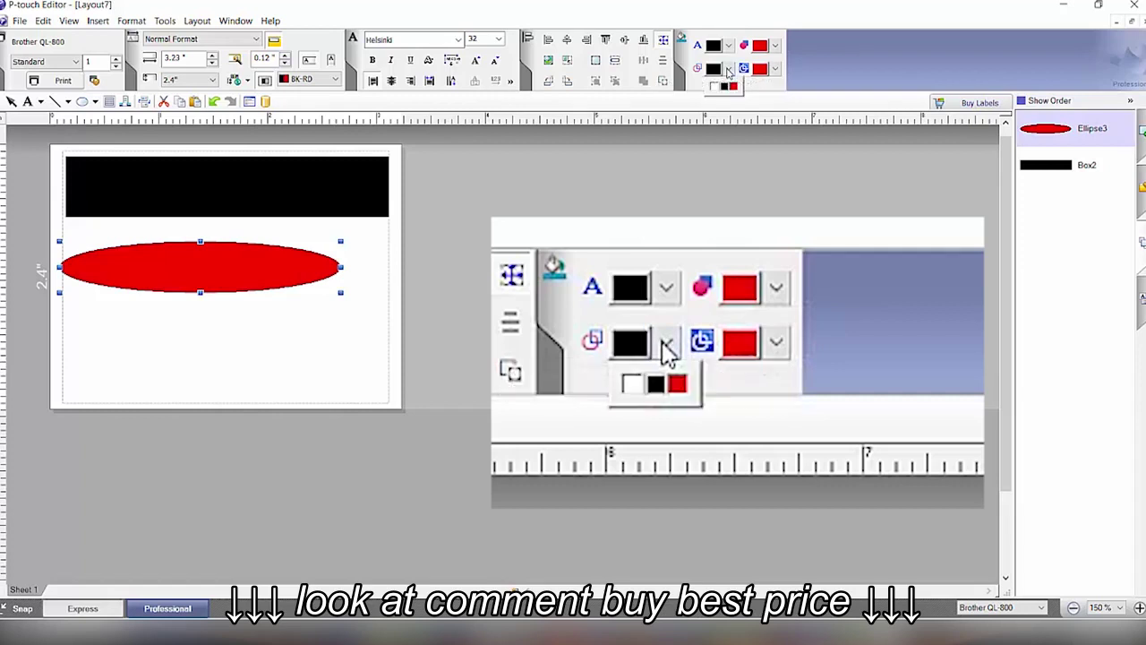
pyautogui.click(716, 86)
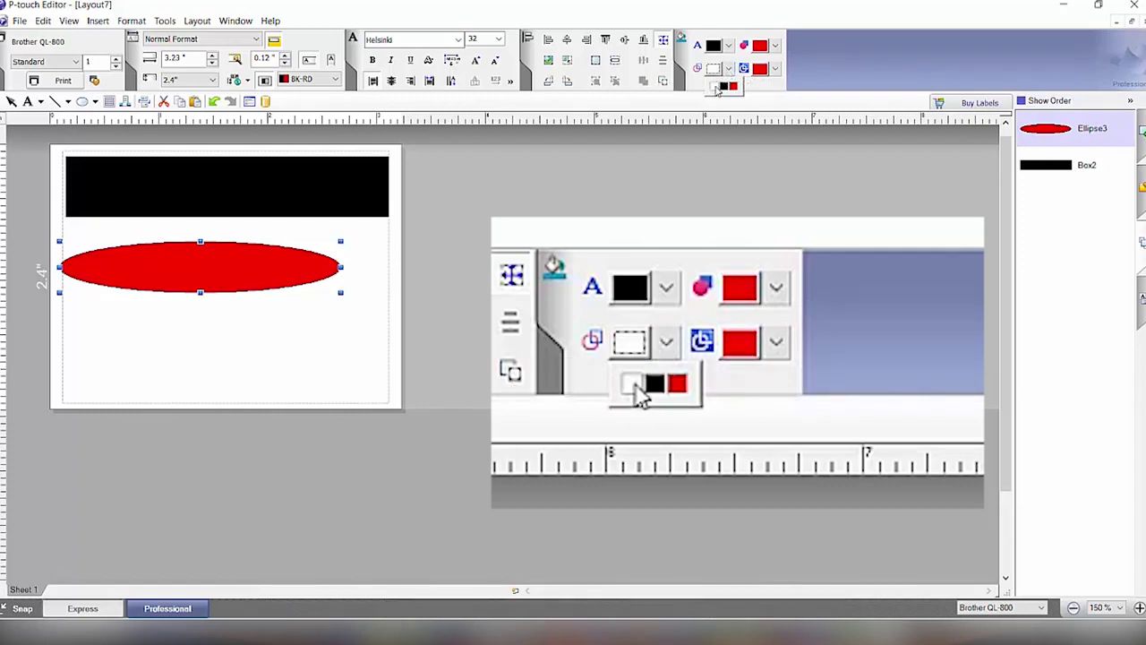
pyautogui.click(716, 87)
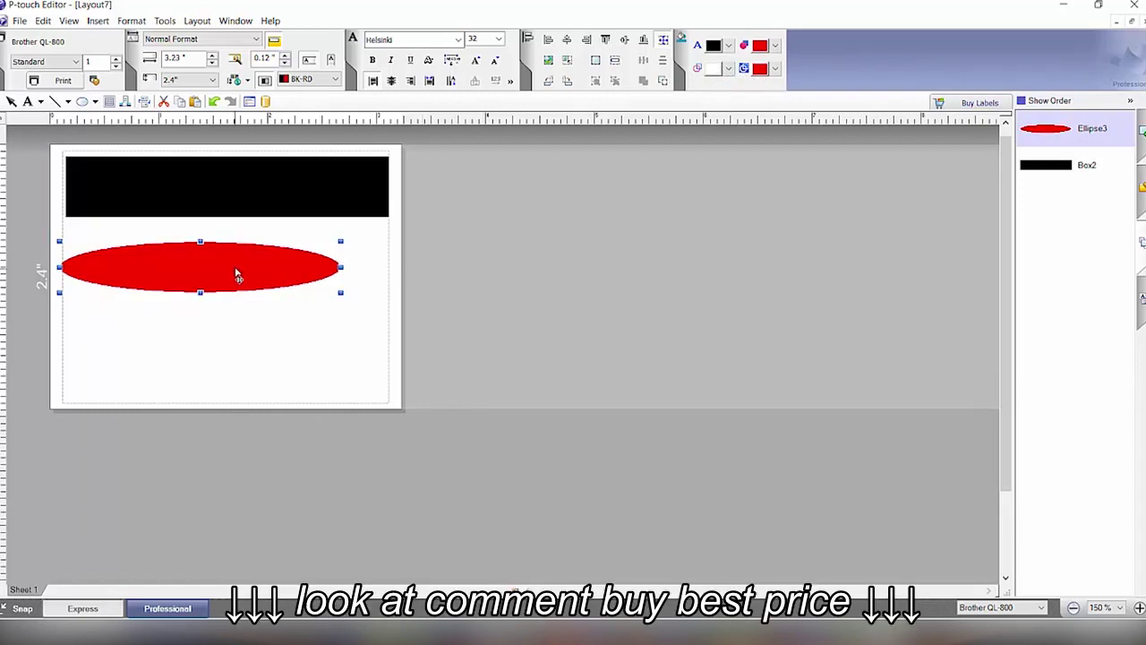
# Step: Set the ellipse outline weight to 1.5 pt and move it onto the black bar
pyautogui.rightClick(235, 271)
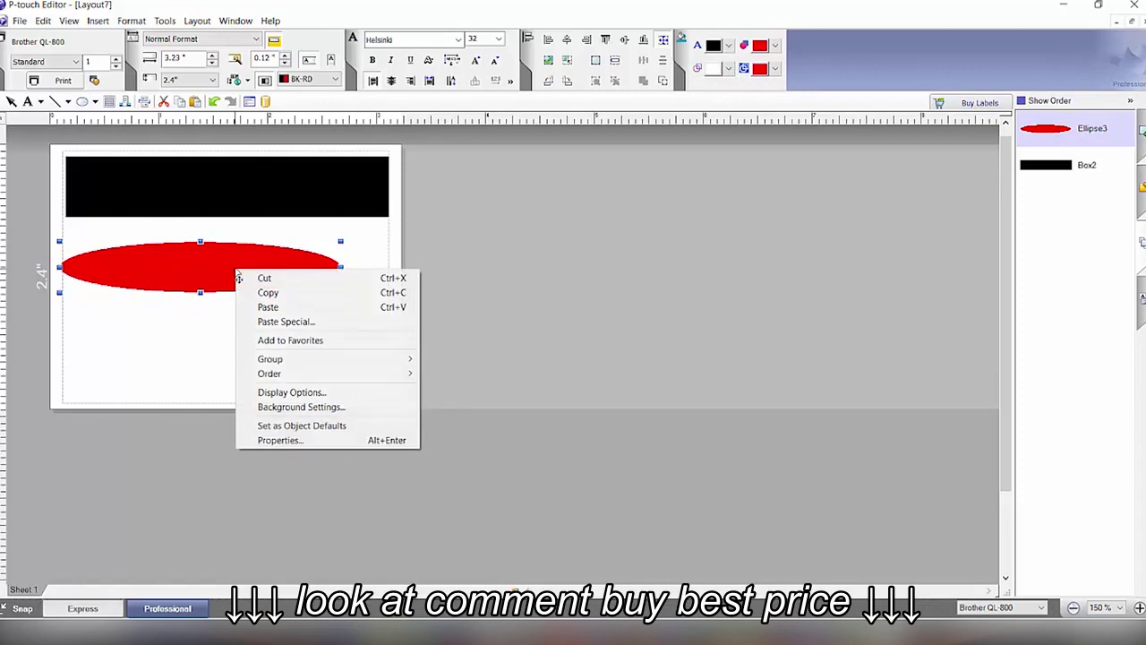
pyautogui.click(281, 439)
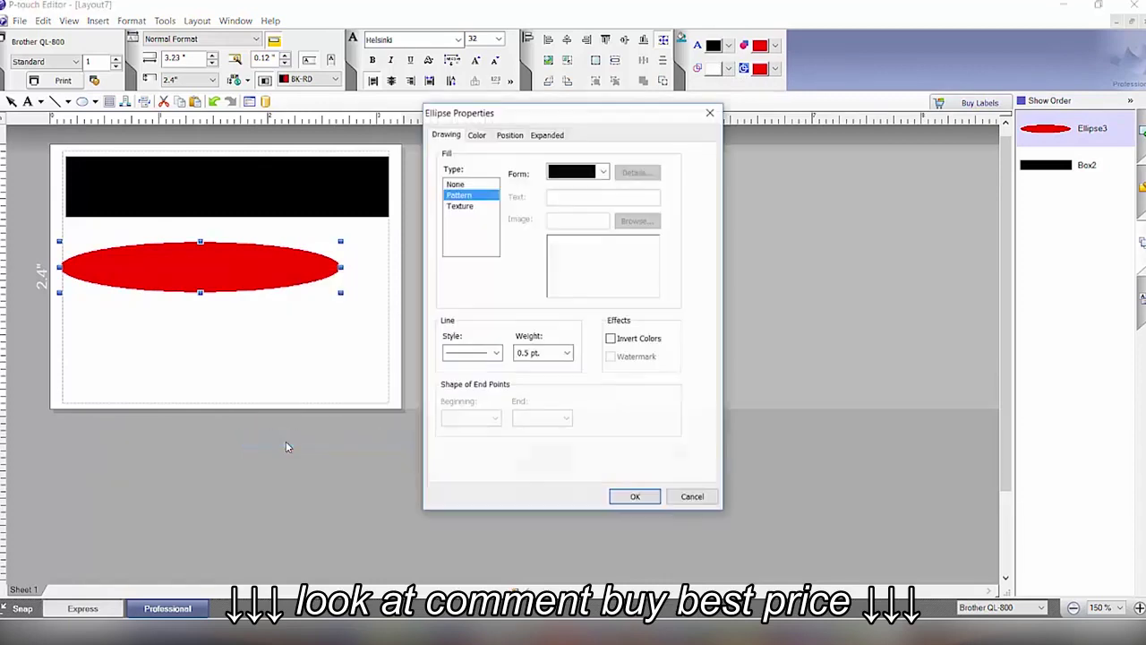
pyautogui.click(567, 354)
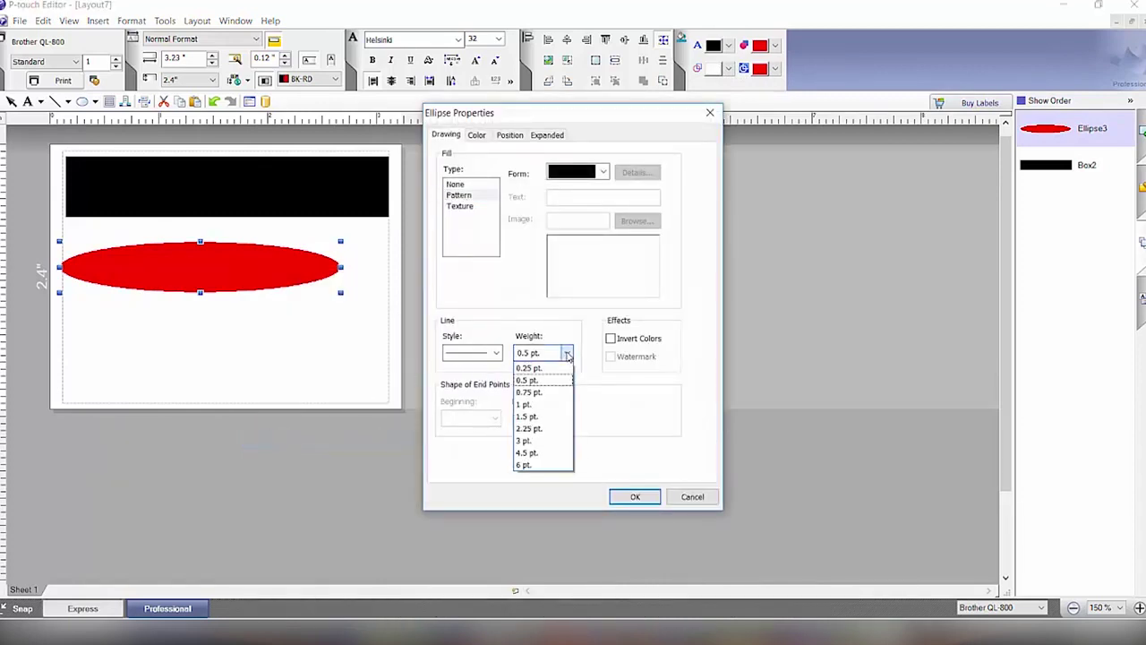
pyautogui.click(546, 416)
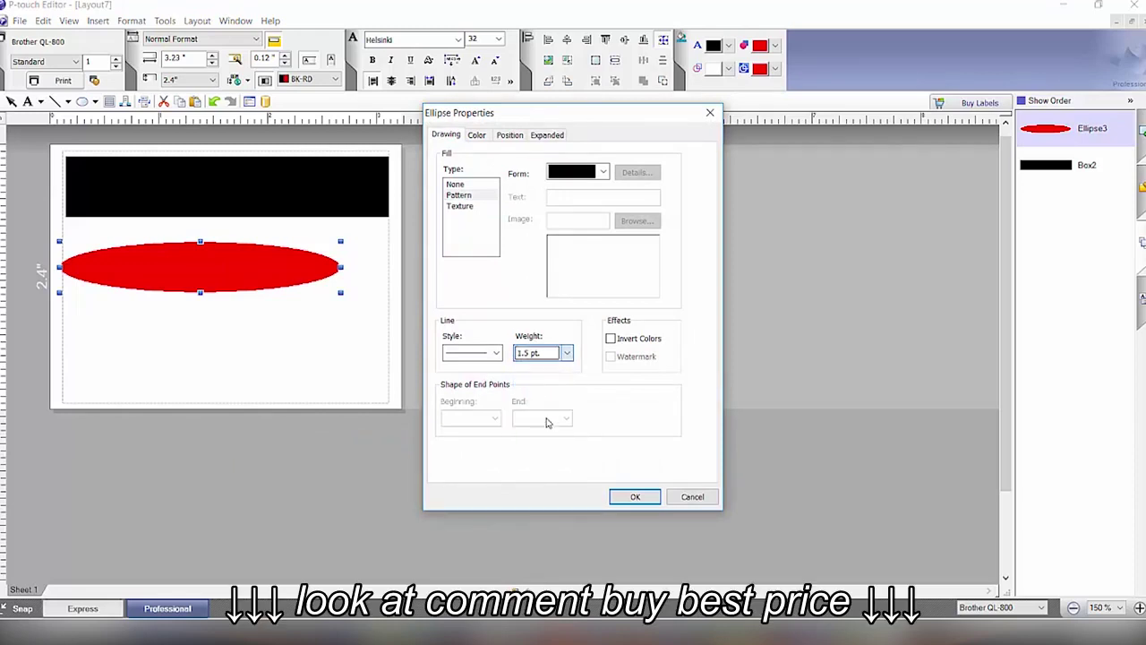
pyautogui.click(636, 497)
pyautogui.moveTo(203, 284)
pyautogui.mouseDown()
pyautogui.moveTo(230, 230)
pyautogui.moveTo(225, 204)
pyautogui.mouseUp()
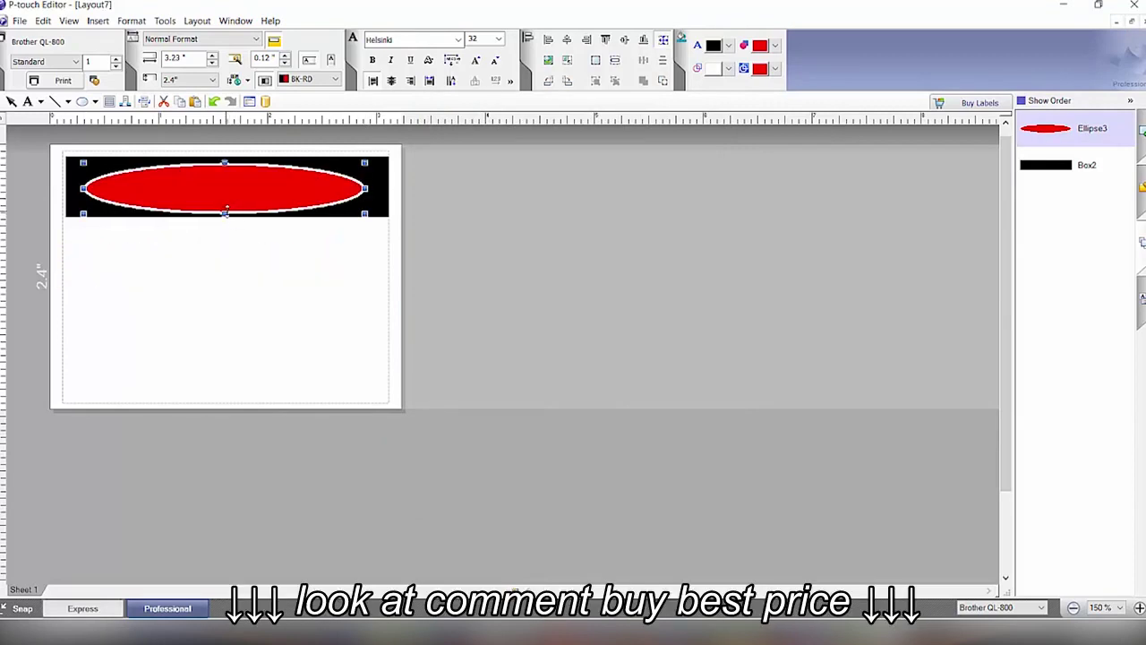
pyautogui.click(280, 307)
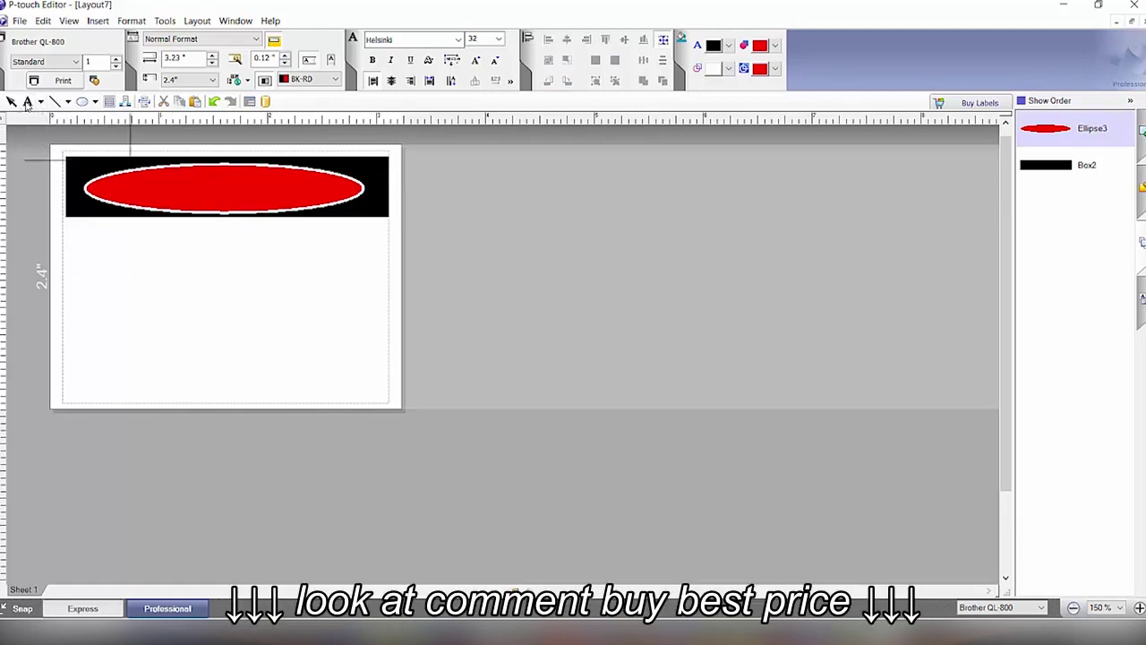
# Step: Add a text box reading DANGER and colour the text white
pyautogui.moveTo(107, 242)
pyautogui.mouseDown()
pyautogui.moveTo(310, 322)
pyautogui.moveTo(364, 316)
pyautogui.mouseUp()
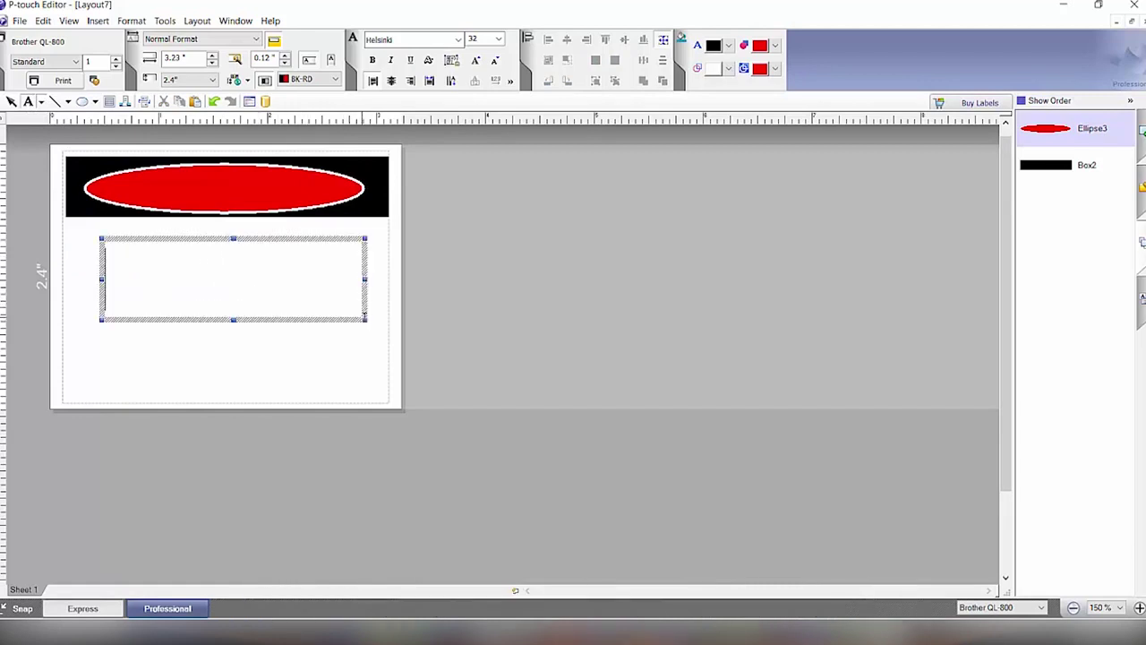
pyautogui.write('DAN')
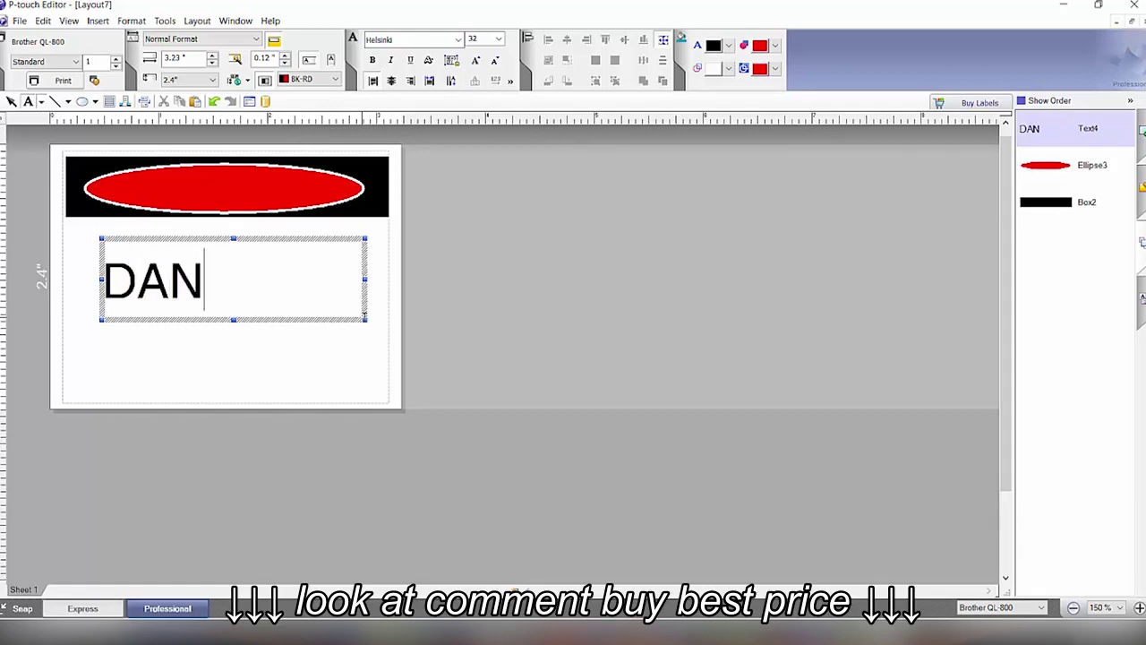
pyautogui.write('GER')
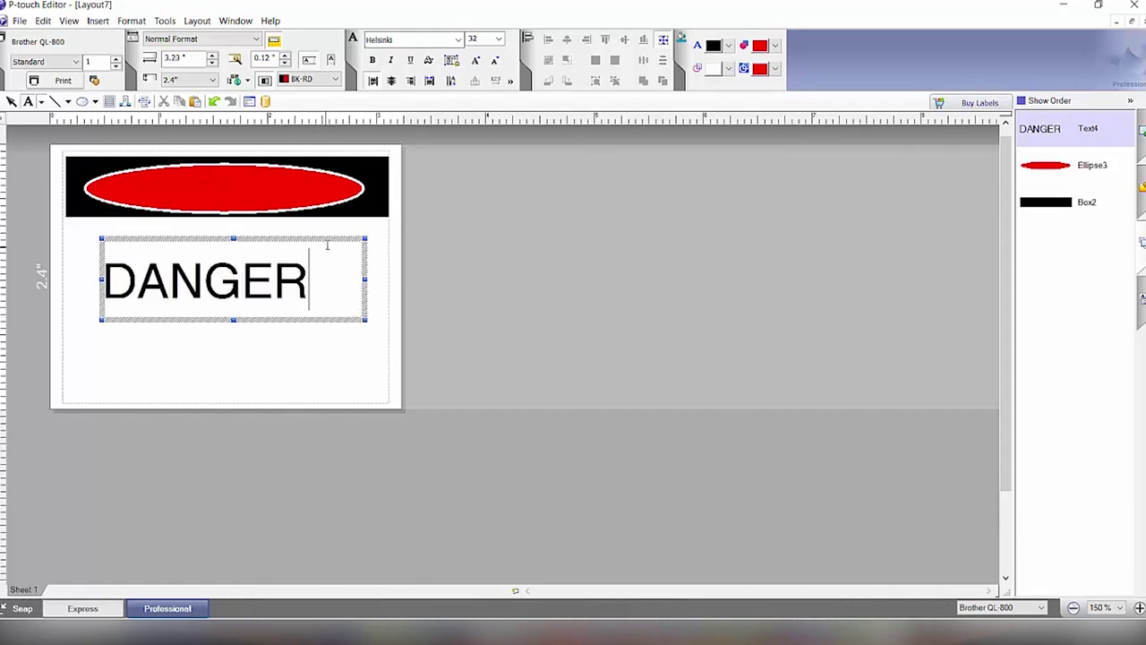
pyautogui.moveTo(314, 277); pyautogui.dragTo(79, 267)
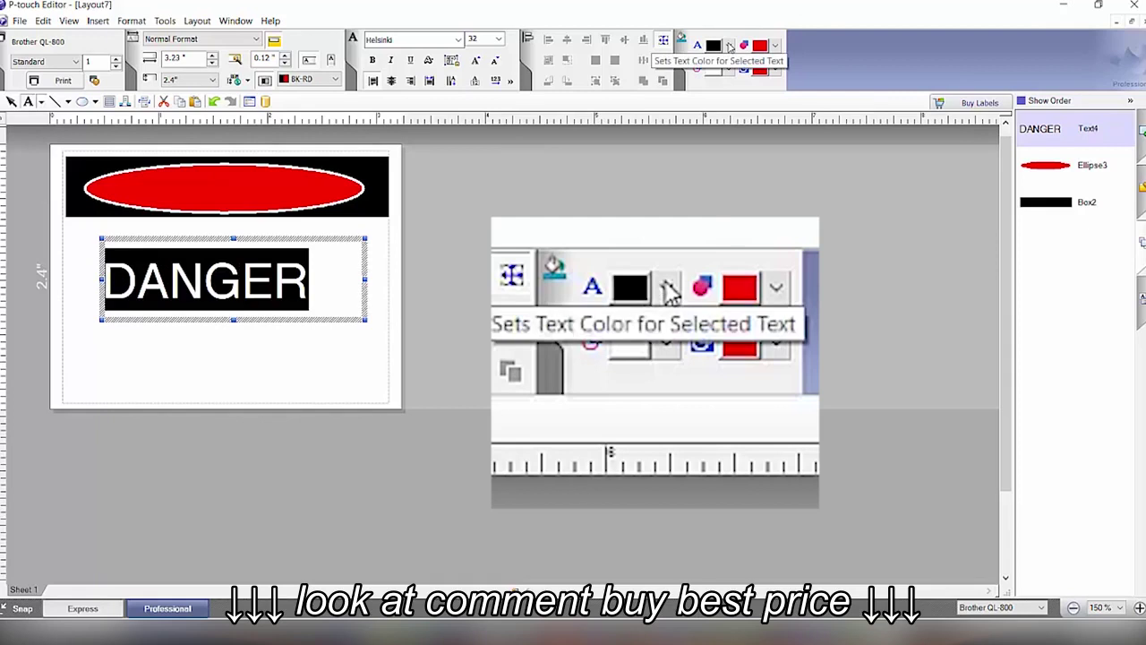
pyautogui.click(729, 45)
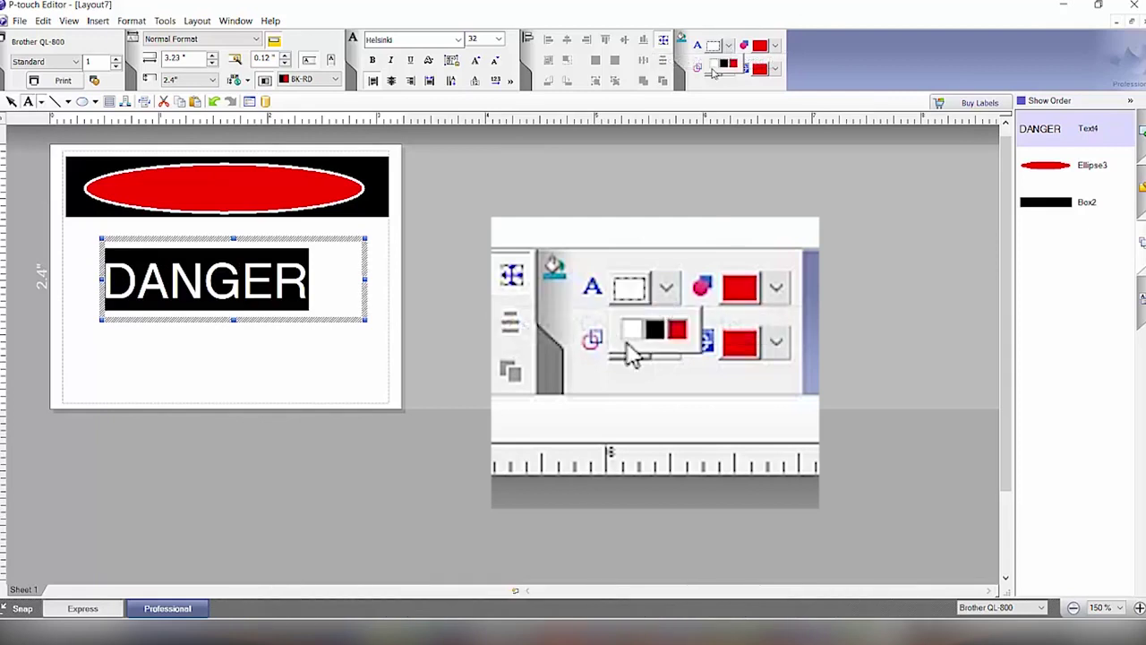
pyautogui.click(713, 67)
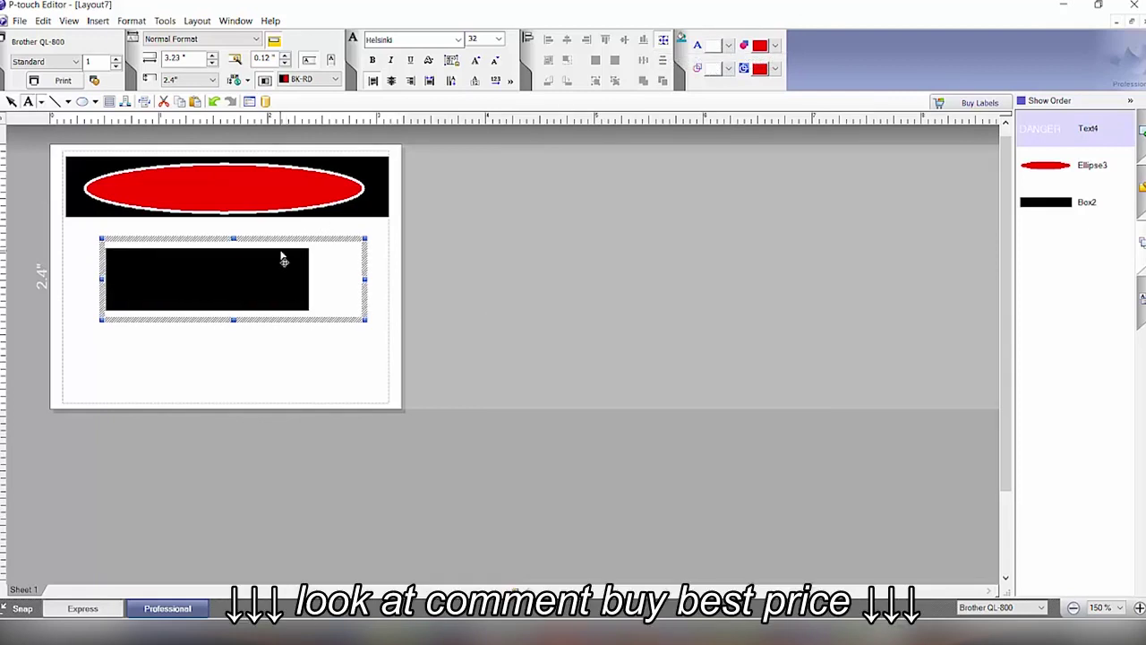
# Step: Move the DANGER text onto the red ellipse, shrink its box and centre it
pyautogui.click(284, 242)
pyautogui.moveTo(286, 242); pyautogui.dragTo(295, 173)
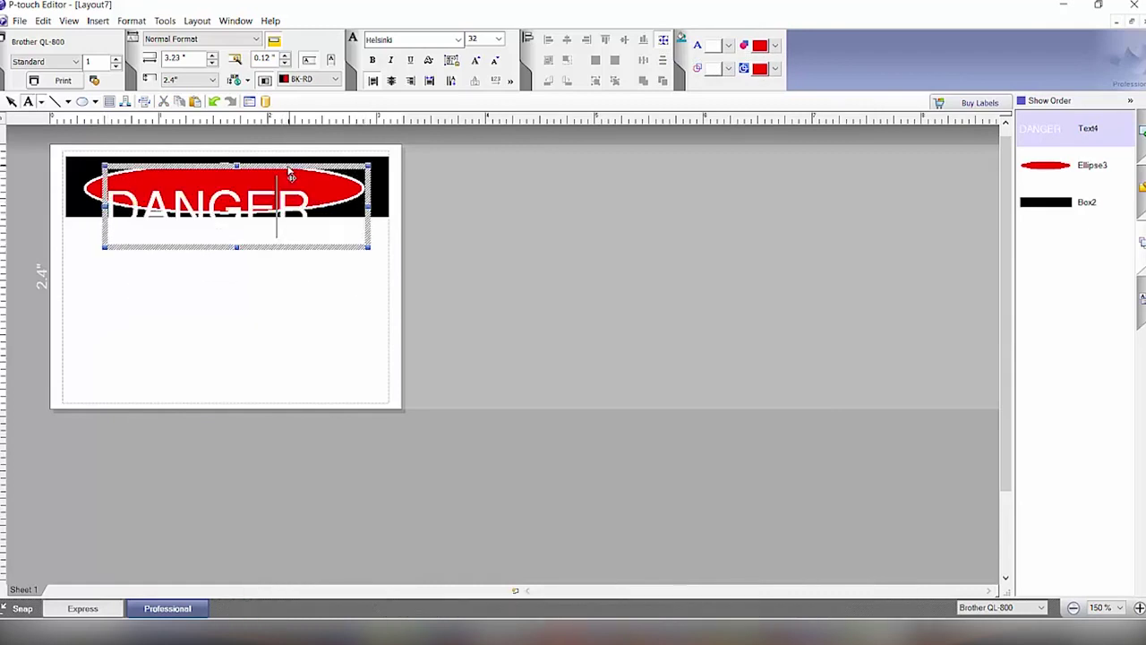
pyautogui.moveTo(368, 249); pyautogui.dragTo(337, 212)
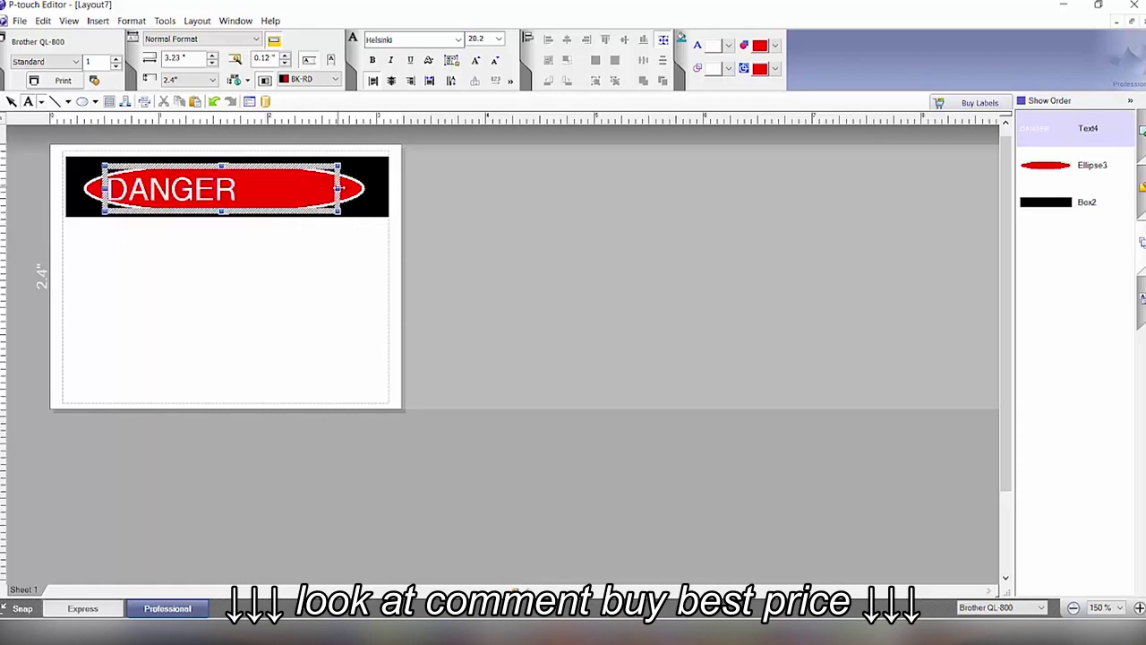
pyautogui.moveTo(255, 191); pyautogui.dragTo(256, 191)
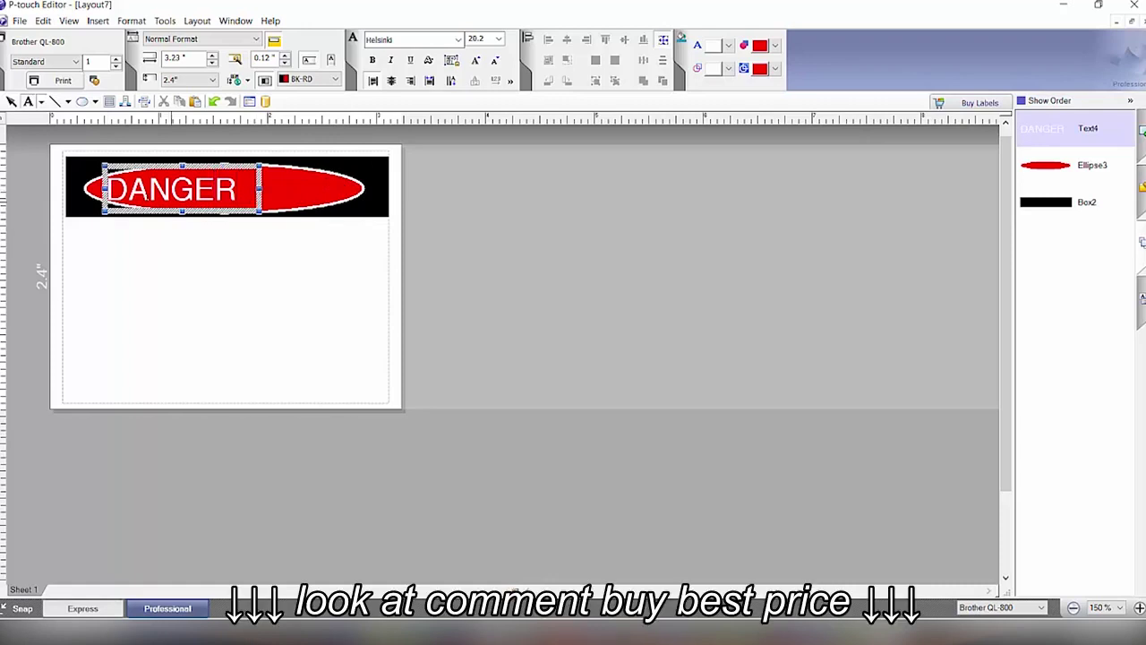
pyautogui.click(262, 190)
pyautogui.press('Right')
pyautogui.press('Right')
pyautogui.press('Right')
pyautogui.press('Right')
pyautogui.press('Right')
pyautogui.press('Right')
pyautogui.press('Right')
pyautogui.press('Right')
pyautogui.press('Right')
pyautogui.press('Right')
pyautogui.press('Right')
pyautogui.press('Right')
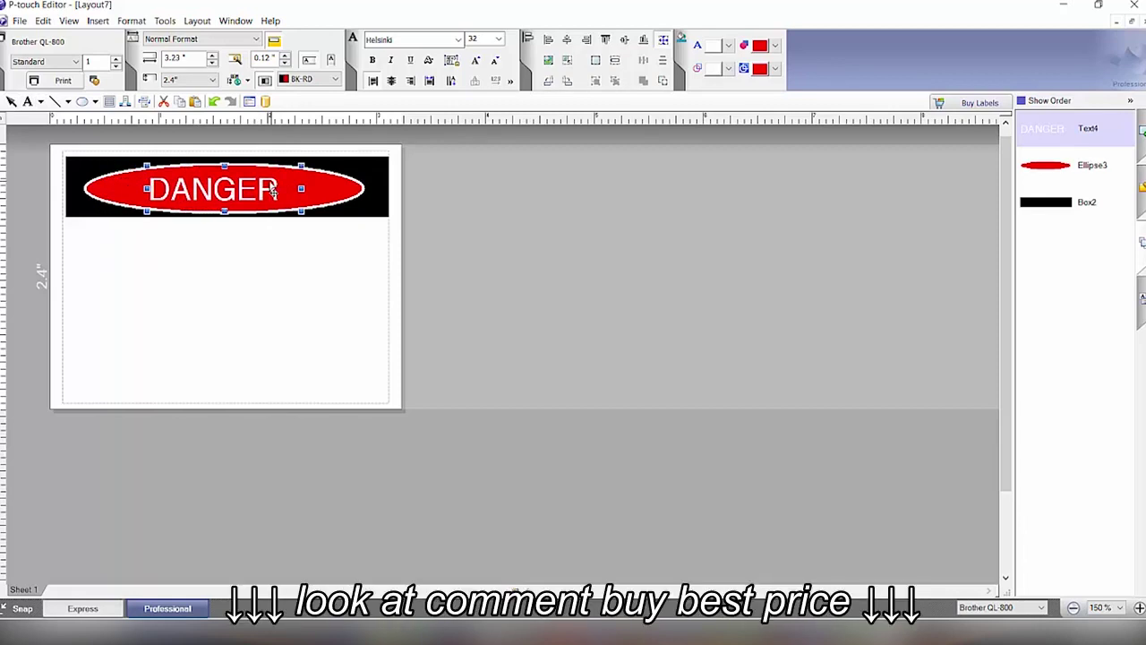
pyautogui.click(223, 283)
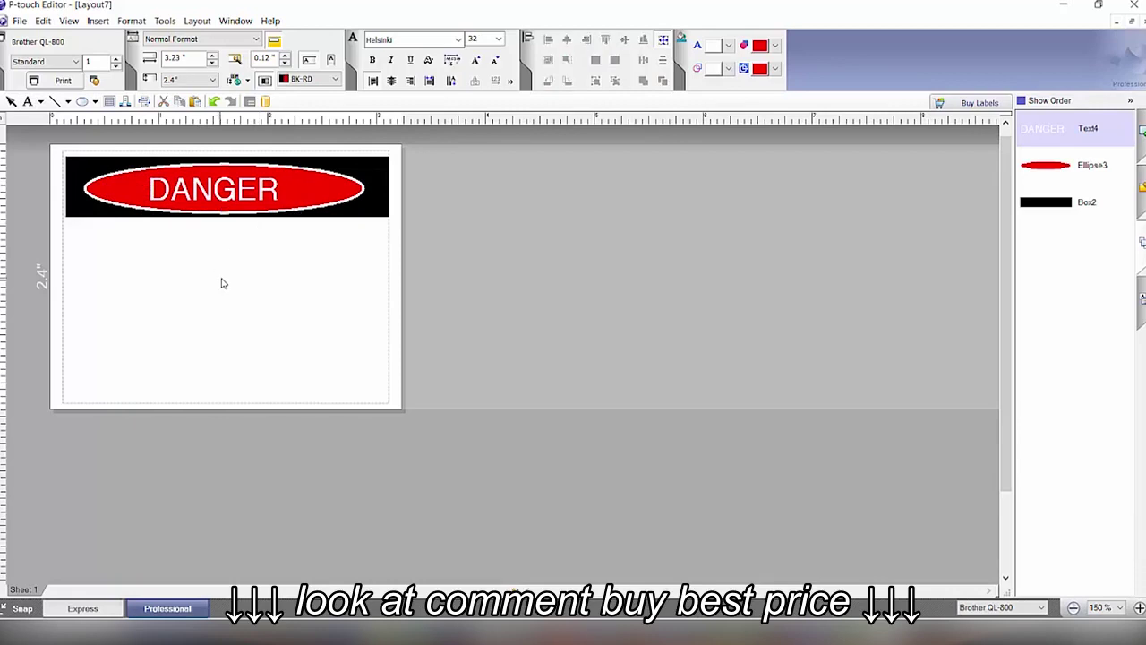
# Step: Add horizontal two-line text 'DO NOT / ENTER' below the banner, shifted slightly left and down
pyautogui.click(40, 102)
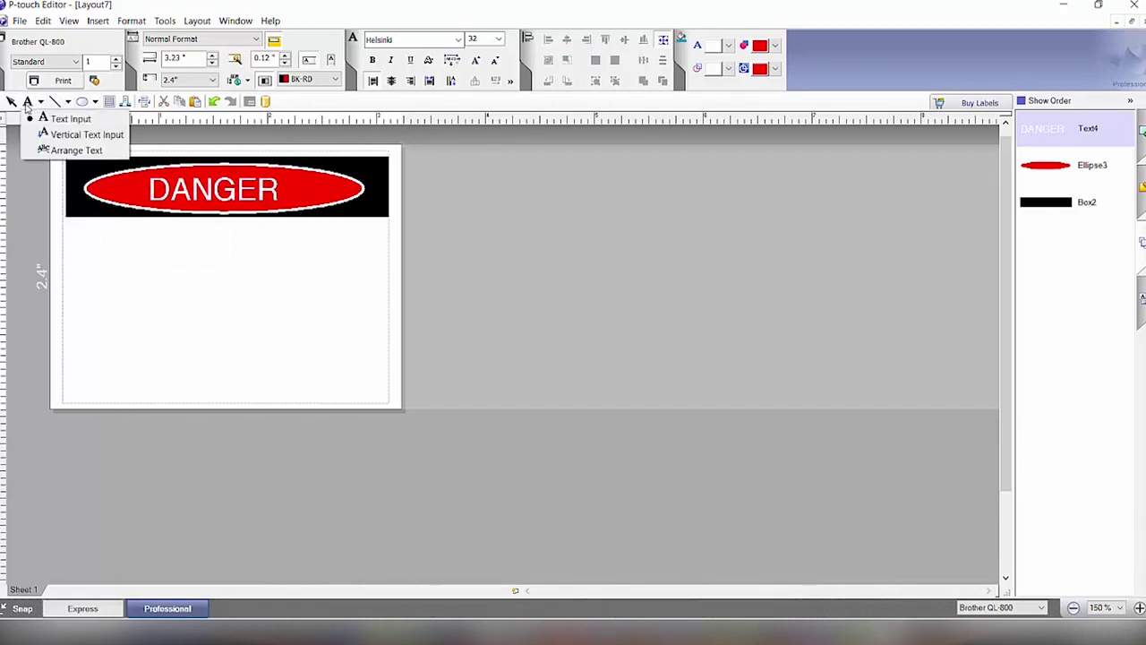
pyautogui.click(67, 118)
pyautogui.moveTo(86, 261); pyautogui.dragTo(296, 389)
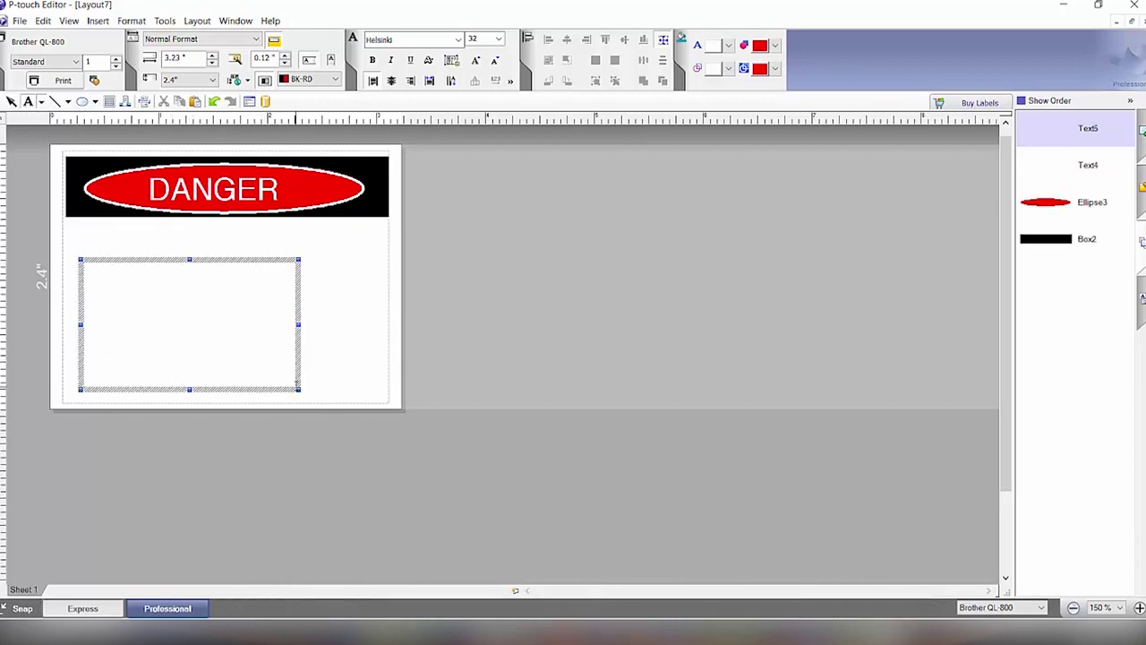
pyautogui.write('DO')
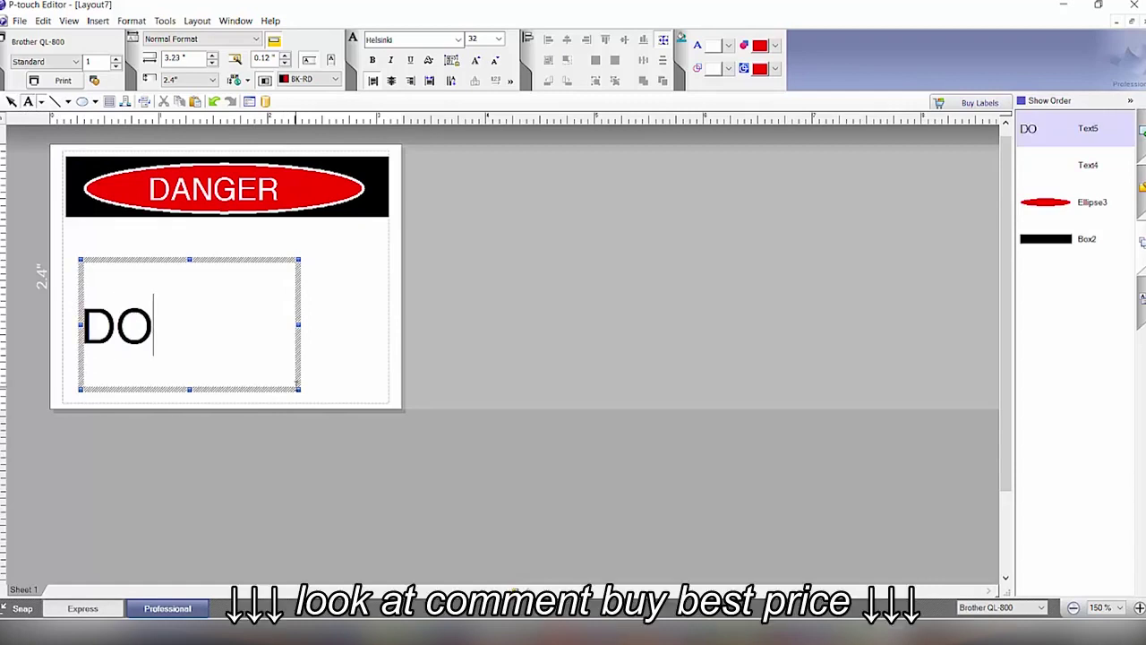
pyautogui.write(' NOT')
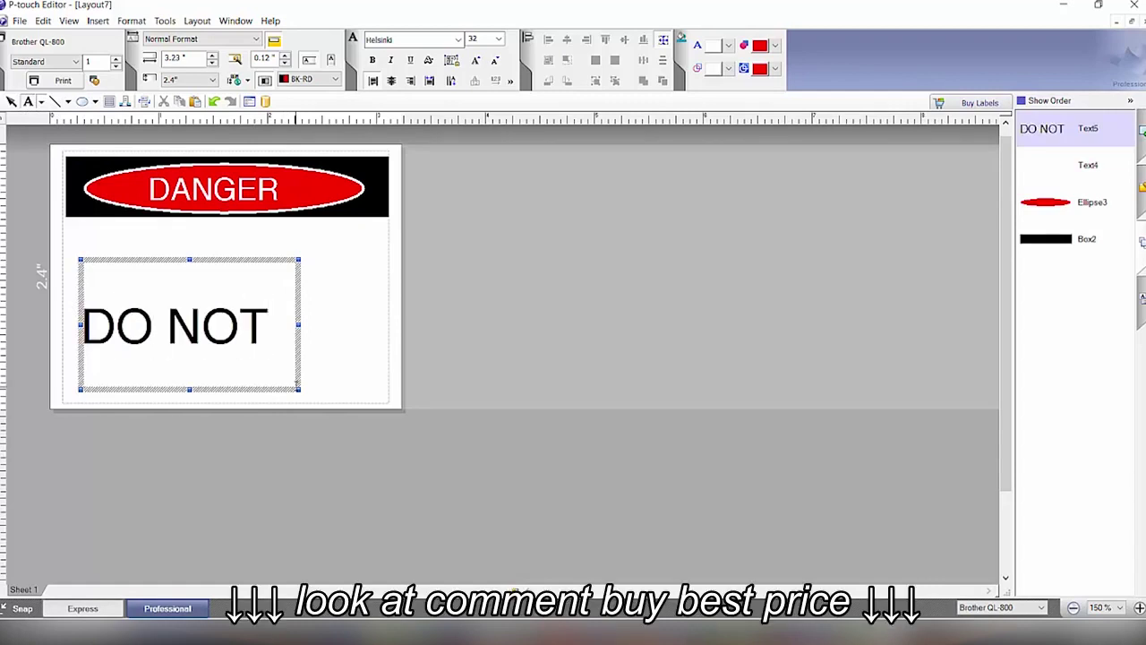
pyautogui.press('Return')
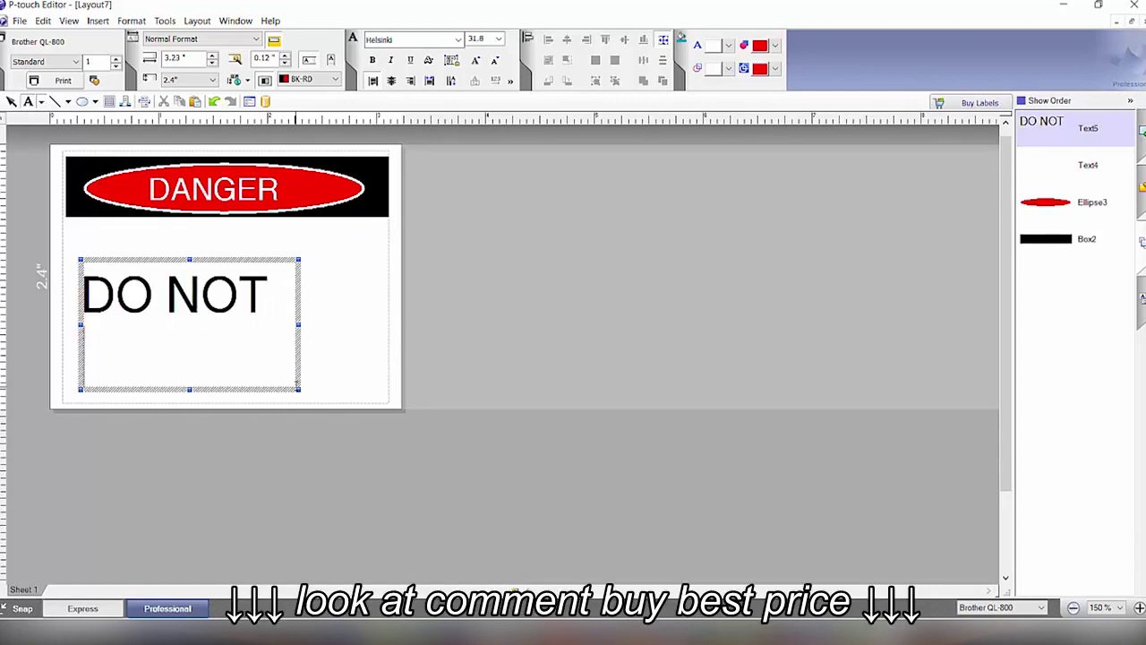
pyautogui.write('ENTER')
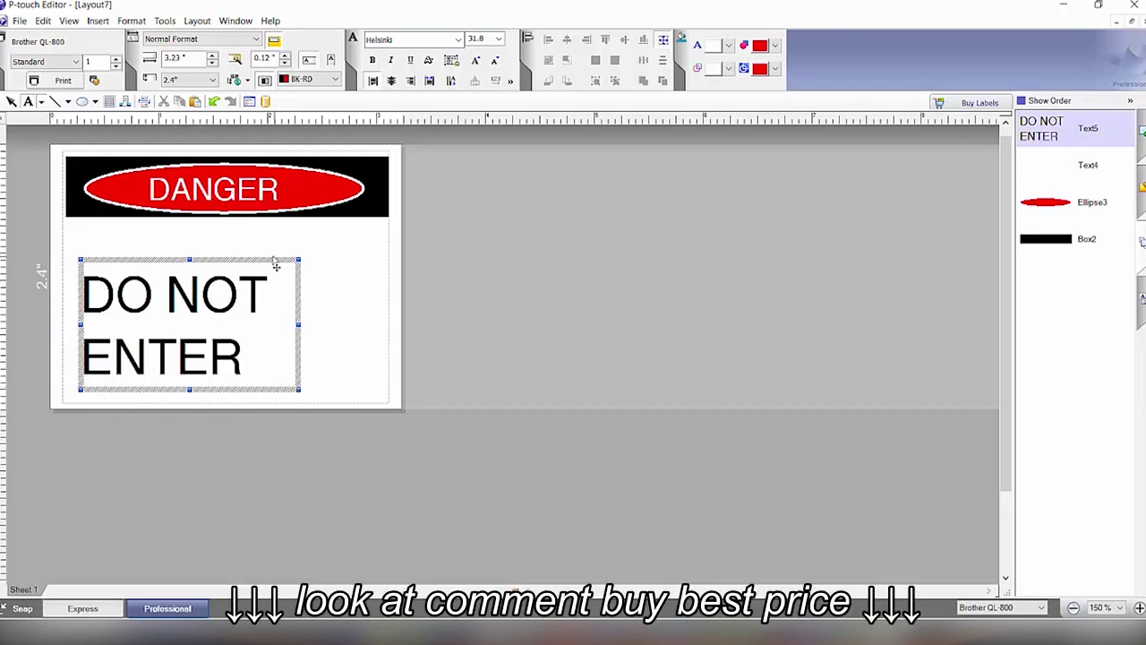
pyautogui.moveTo(274, 261); pyautogui.dragTo(253, 244)
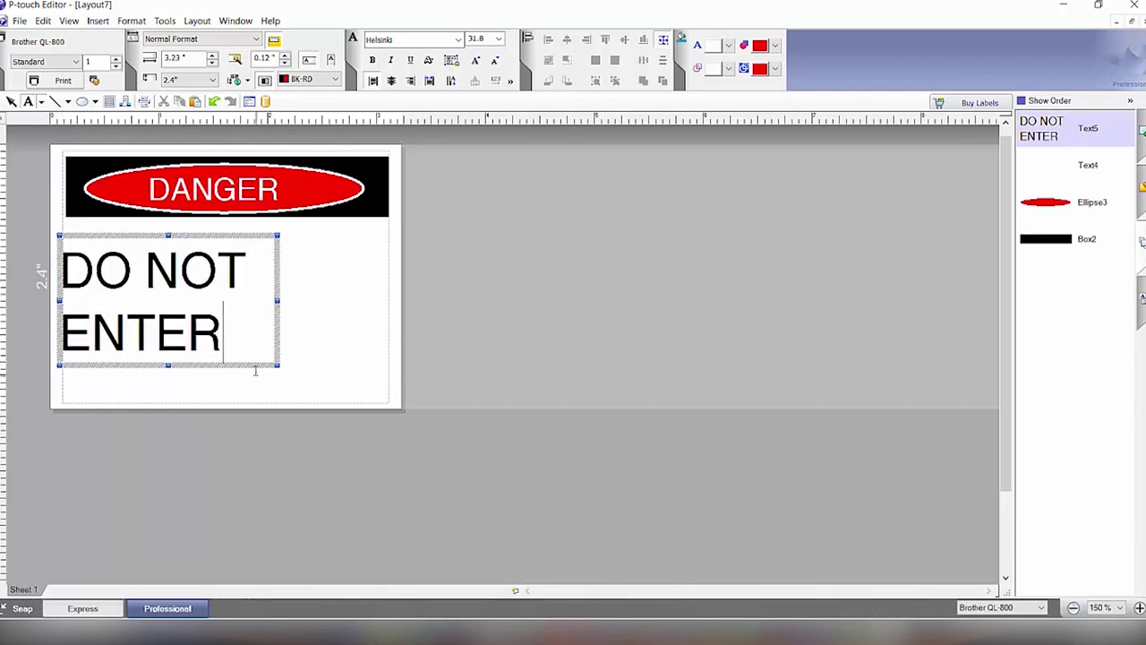
pyautogui.moveTo(249, 374); pyautogui.dragTo(252, 386)
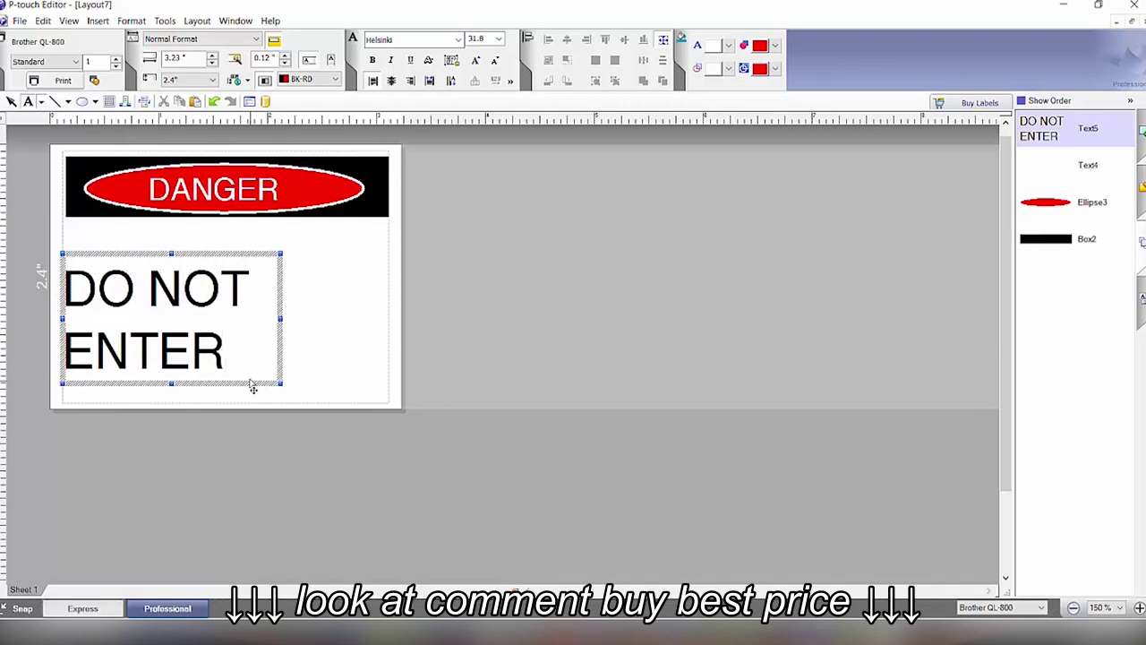
pyautogui.click(335, 326)
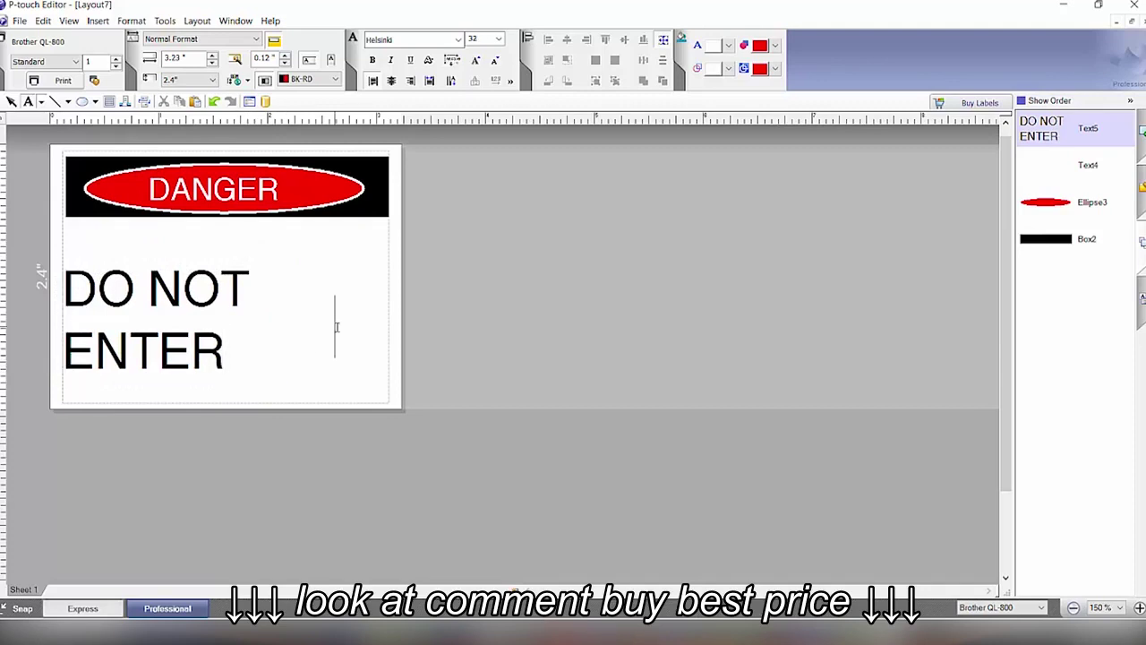
pyautogui.click(95, 103)
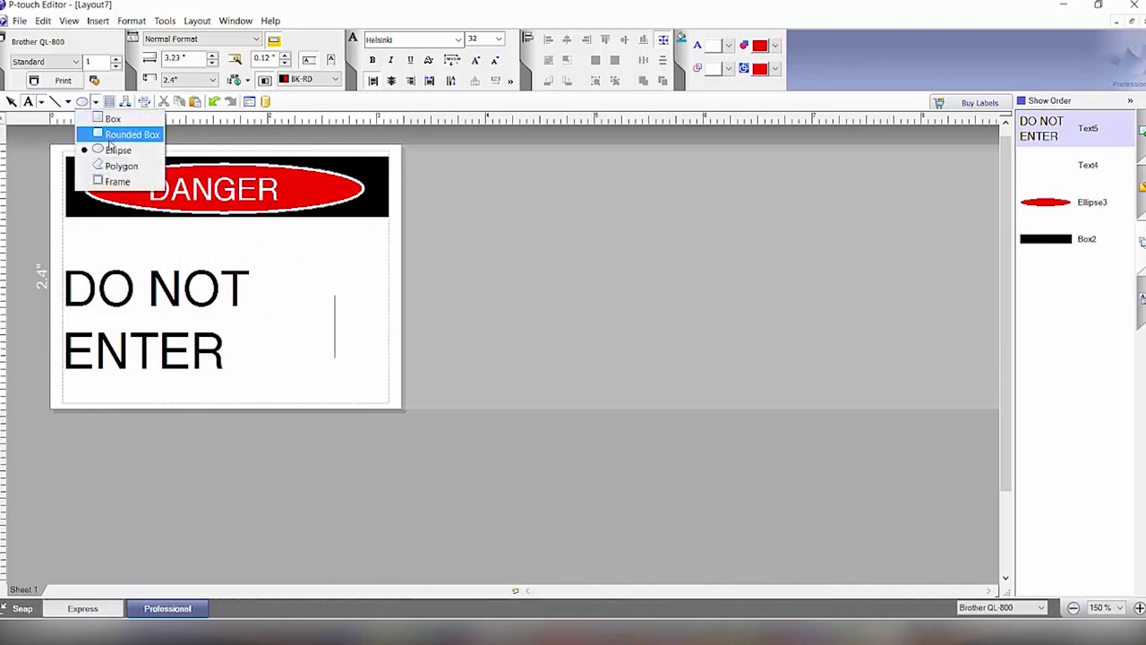
# Step: Draw a round circle right of the DO NOT ENTER text and give it a red outline
pyautogui.click(111, 151)
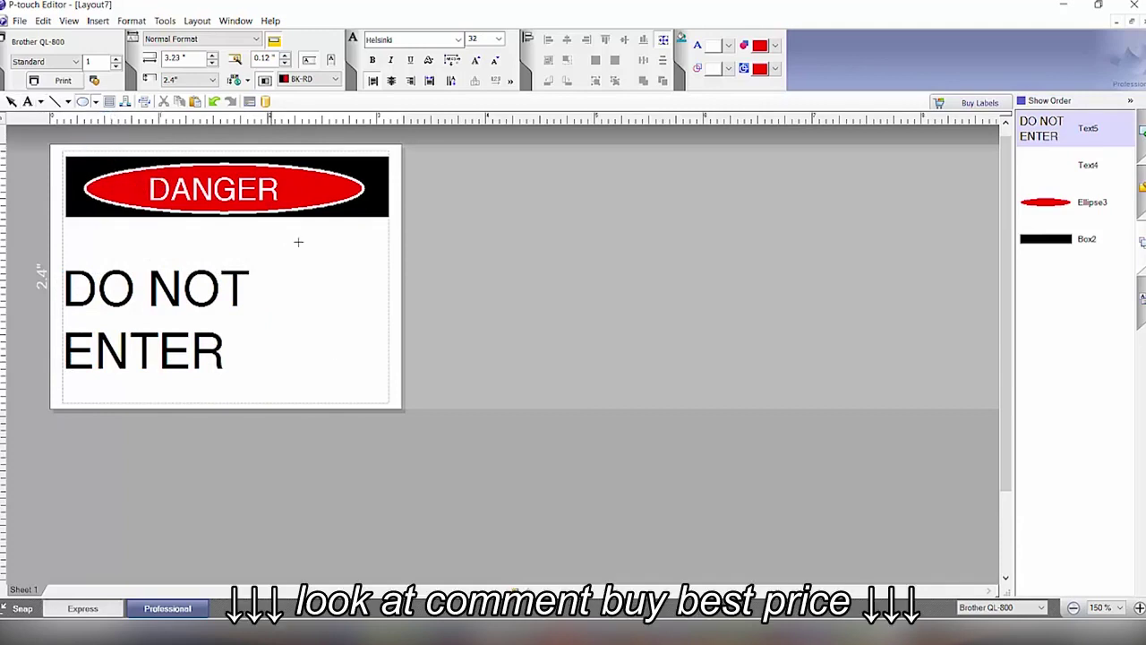
pyautogui.moveTo(297, 293); pyautogui.dragTo(355, 316)
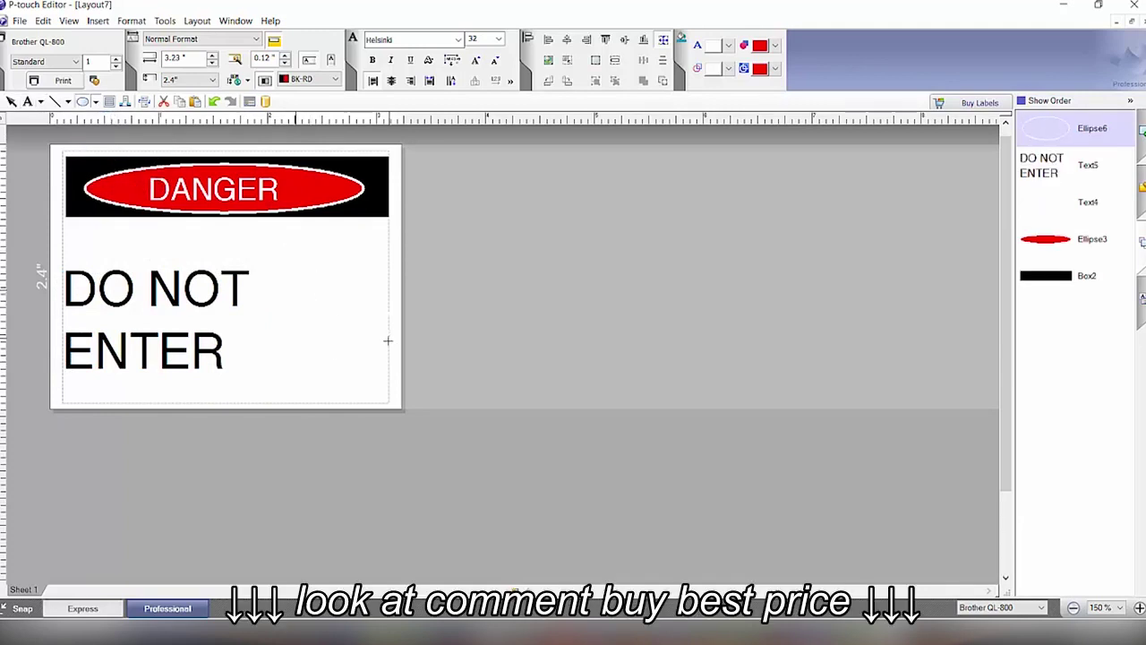
pyautogui.moveTo(381, 368); pyautogui.dragTo(382, 367)
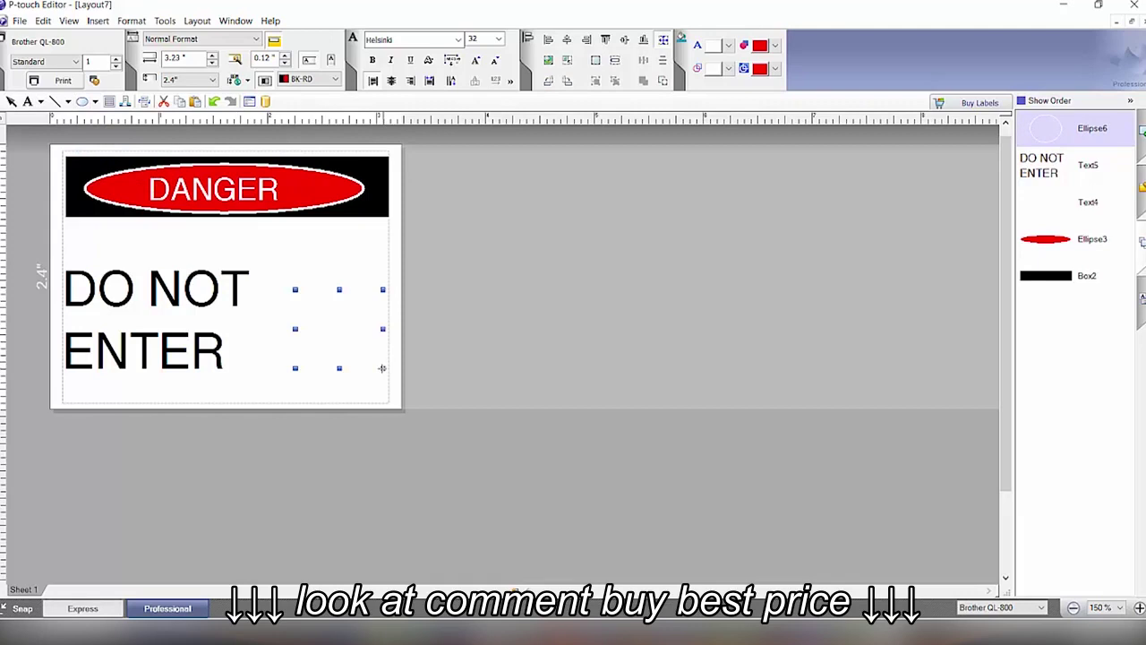
pyautogui.moveTo(283, 275); pyautogui.dragTo(277, 271)
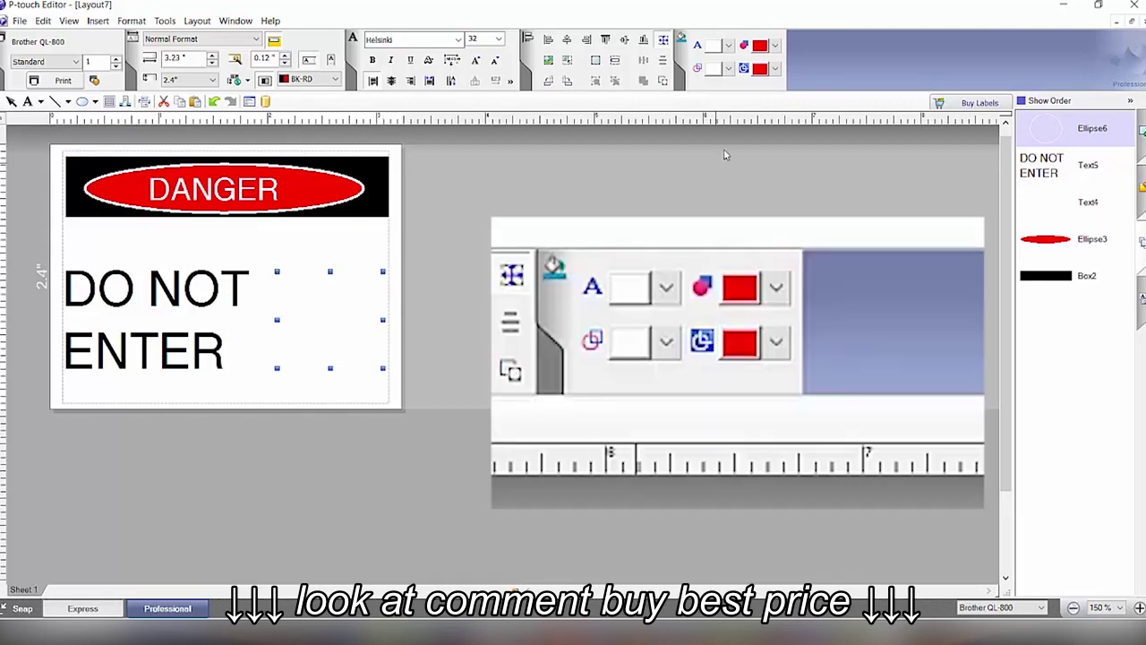
pyautogui.click(729, 70)
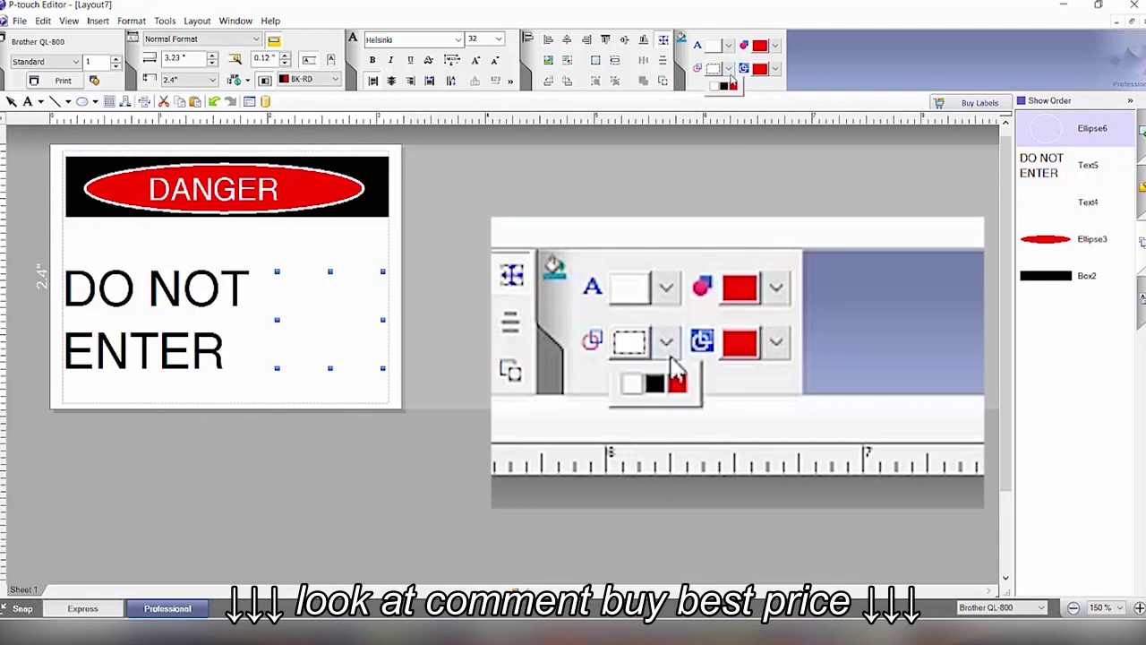
pyautogui.click(733, 86)
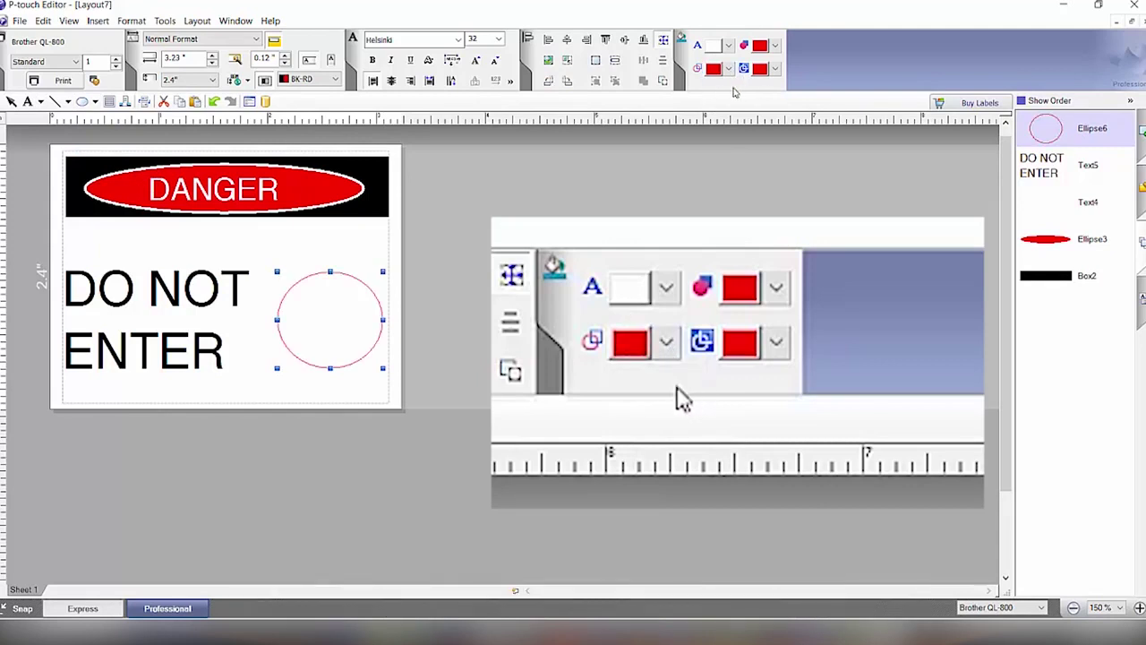
pyautogui.rightClick(313, 328)
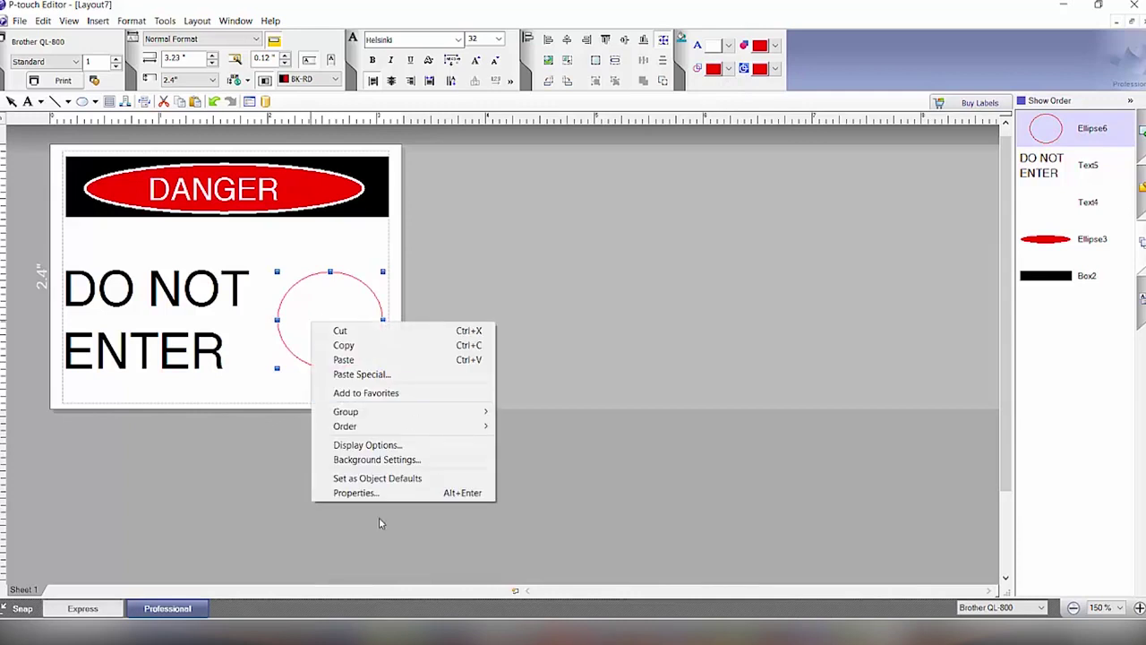
# Step: Set the red circle's line weight to 3 pt in its Properties
pyautogui.click(378, 493)
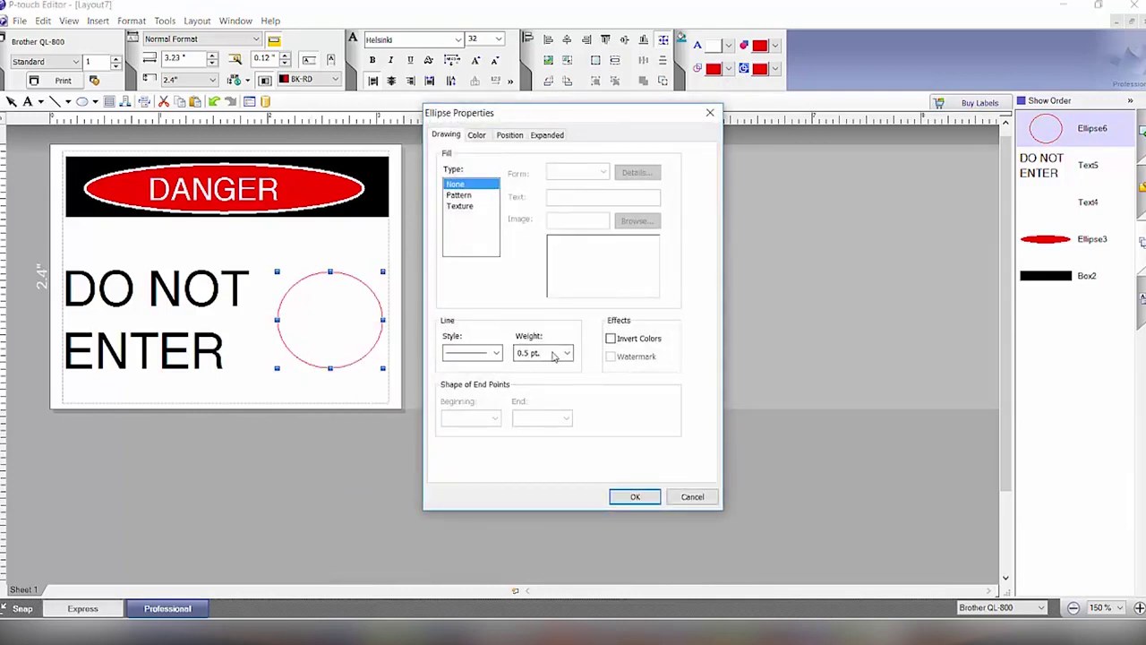
pyautogui.click(566, 353)
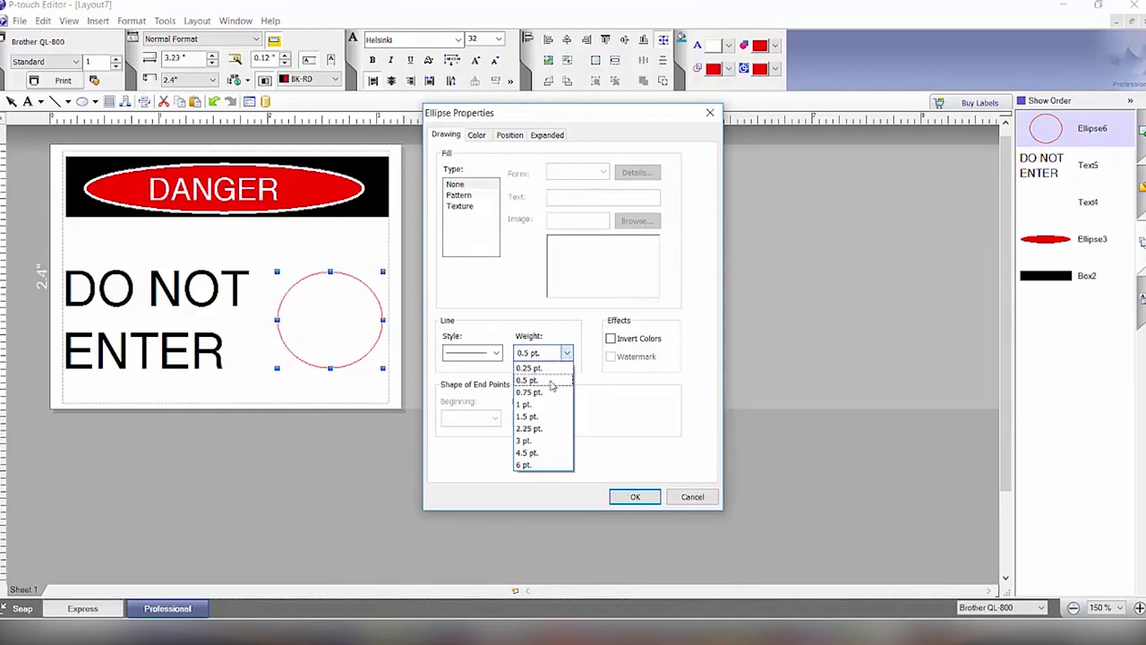
pyautogui.click(534, 444)
pyautogui.click(632, 498)
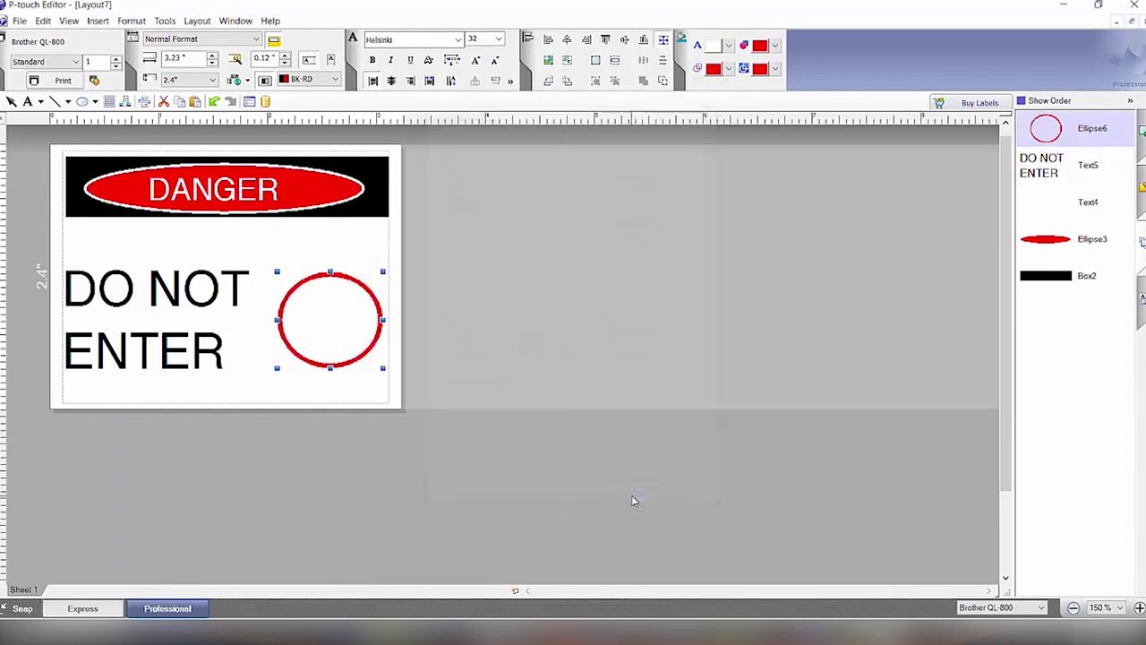
# Step: Nudge the circle left and up, then draw a diagonal line across its inside
pyautogui.press('Left')
pyautogui.press('Left')
pyautogui.press('Left')
pyautogui.press('Left')
pyautogui.press('Left')
pyautogui.press('Left')
pyautogui.press('Left')
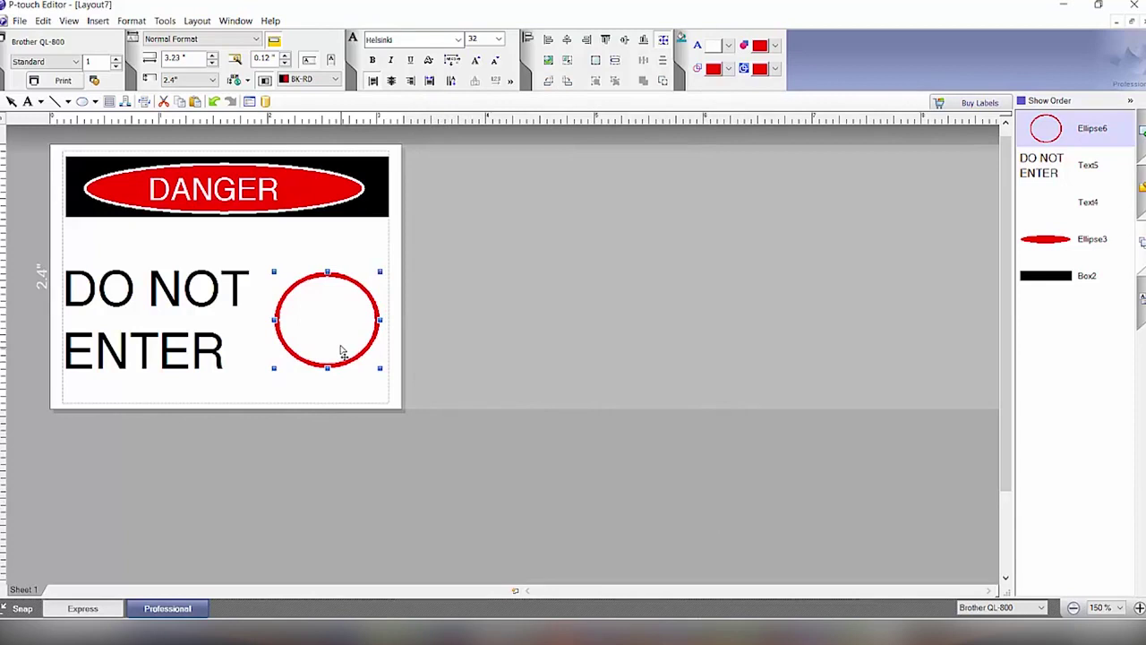
pyautogui.press('Up')
pyautogui.press('Up')
pyautogui.press('Up')
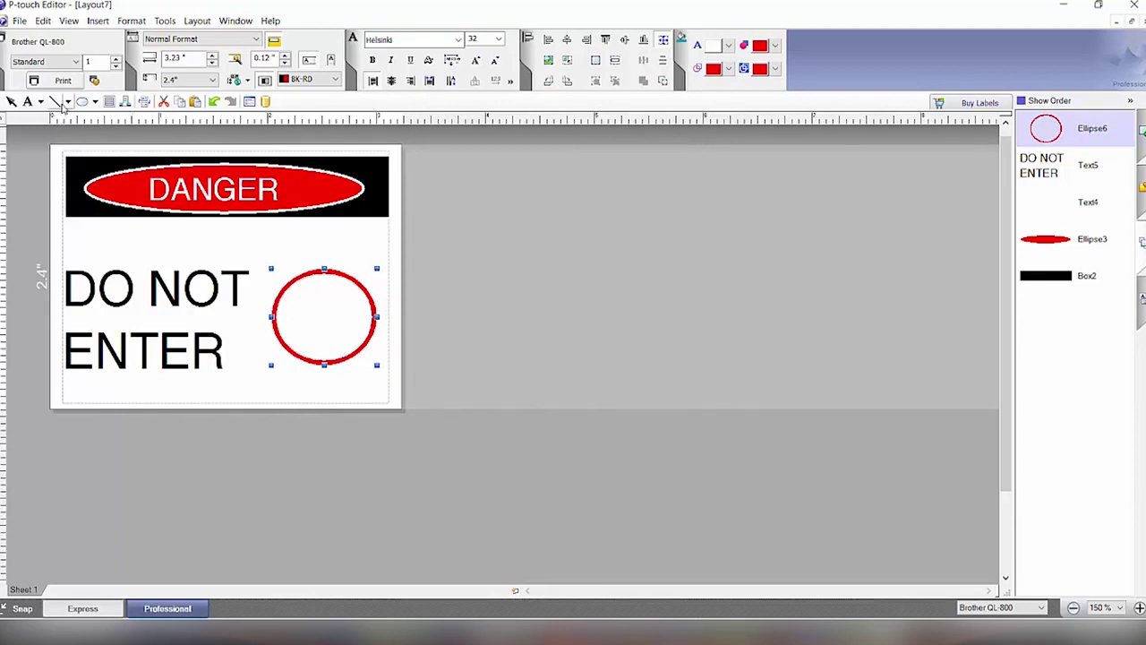
pyautogui.click(55, 101)
pyautogui.moveTo(300, 281); pyautogui.dragTo(346, 357)
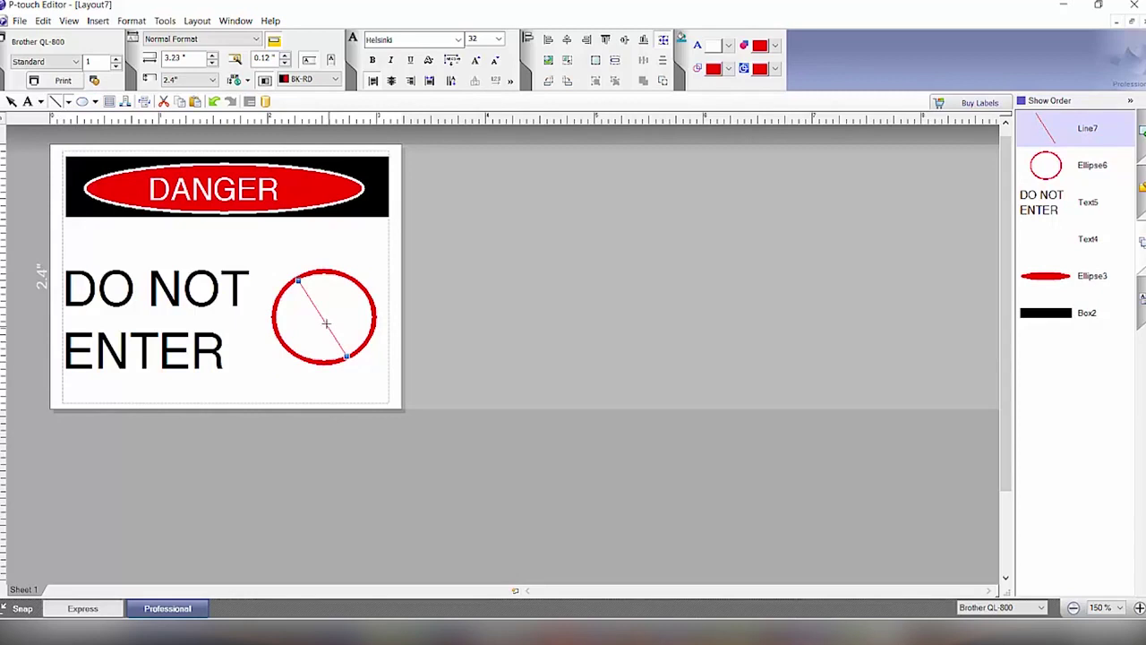
pyautogui.click(326, 324)
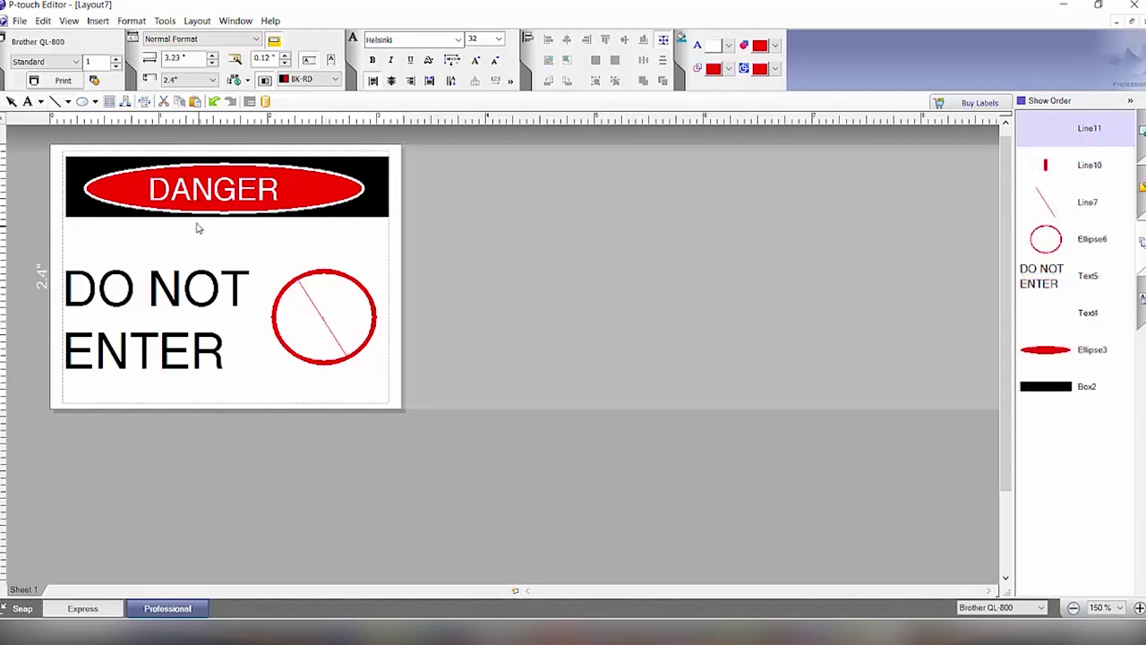
pyautogui.click(326, 323)
pyautogui.click(333, 335)
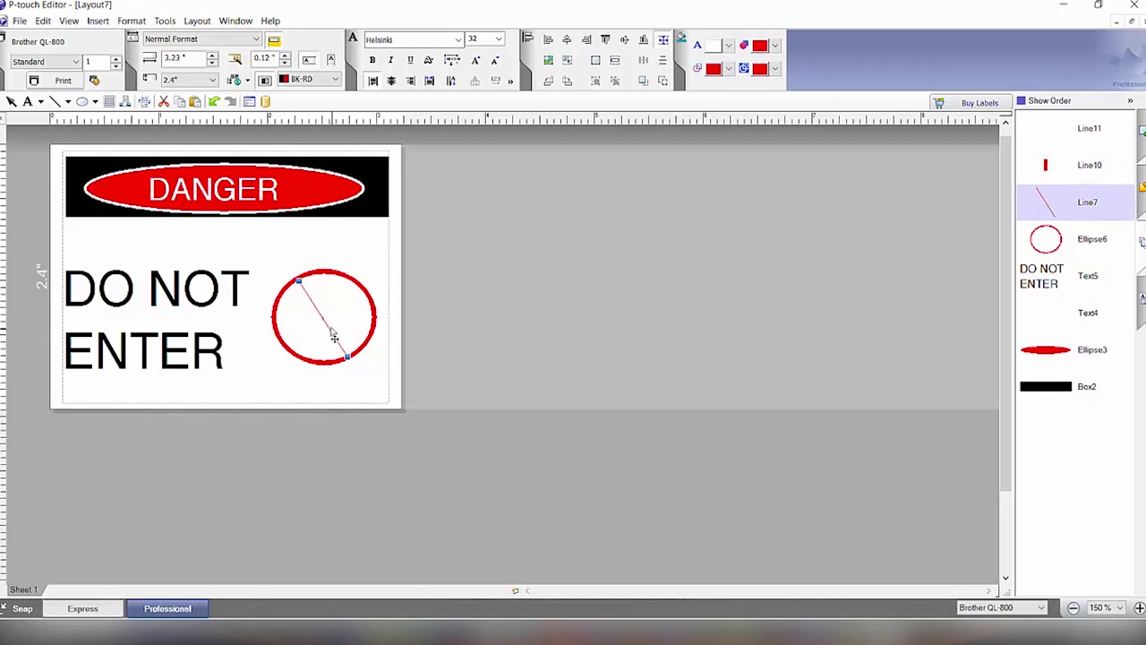
# Step: Thicken the diagonal slash to a 3 pt line weight
pyautogui.rightClick(333, 334)
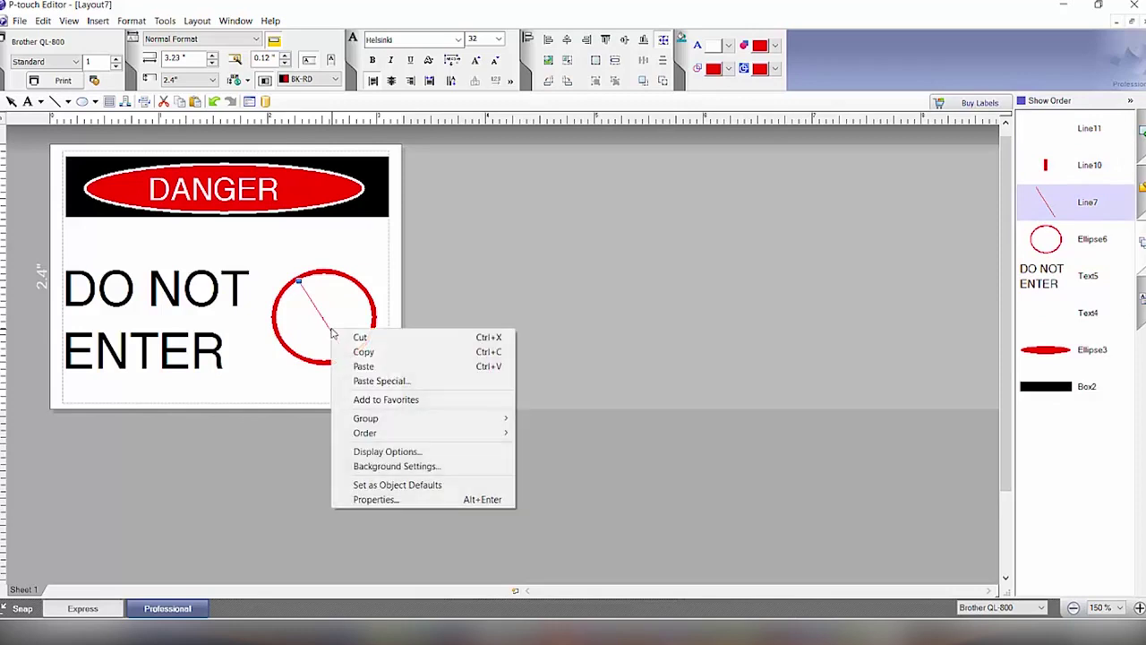
pyautogui.click(384, 500)
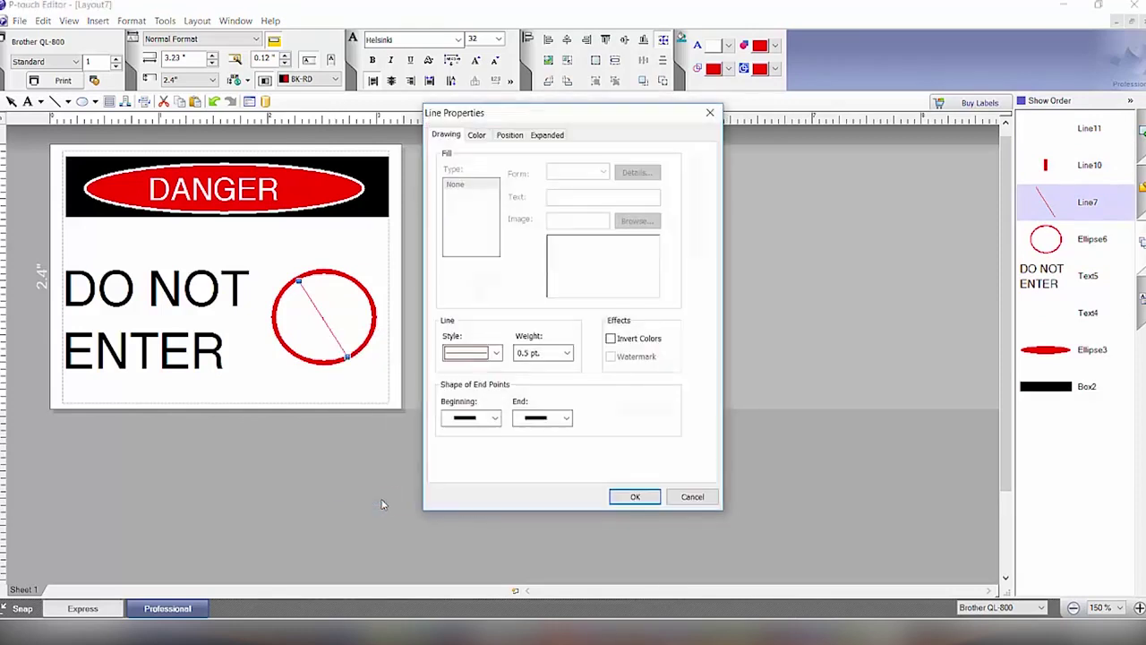
pyautogui.click(553, 354)
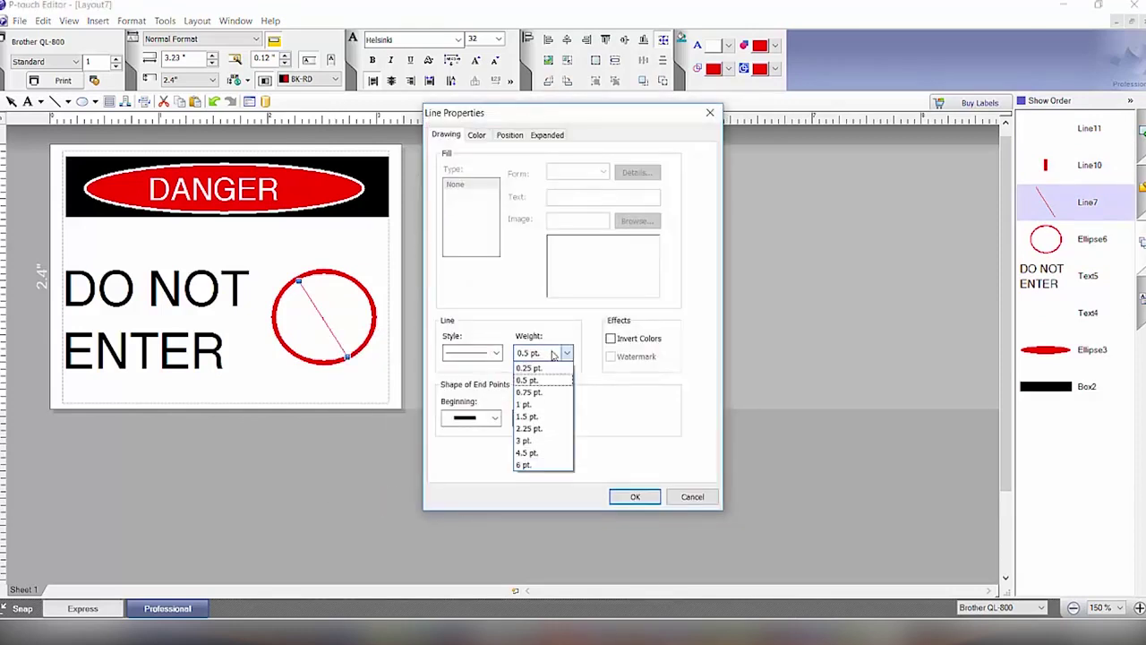
pyautogui.click(537, 441)
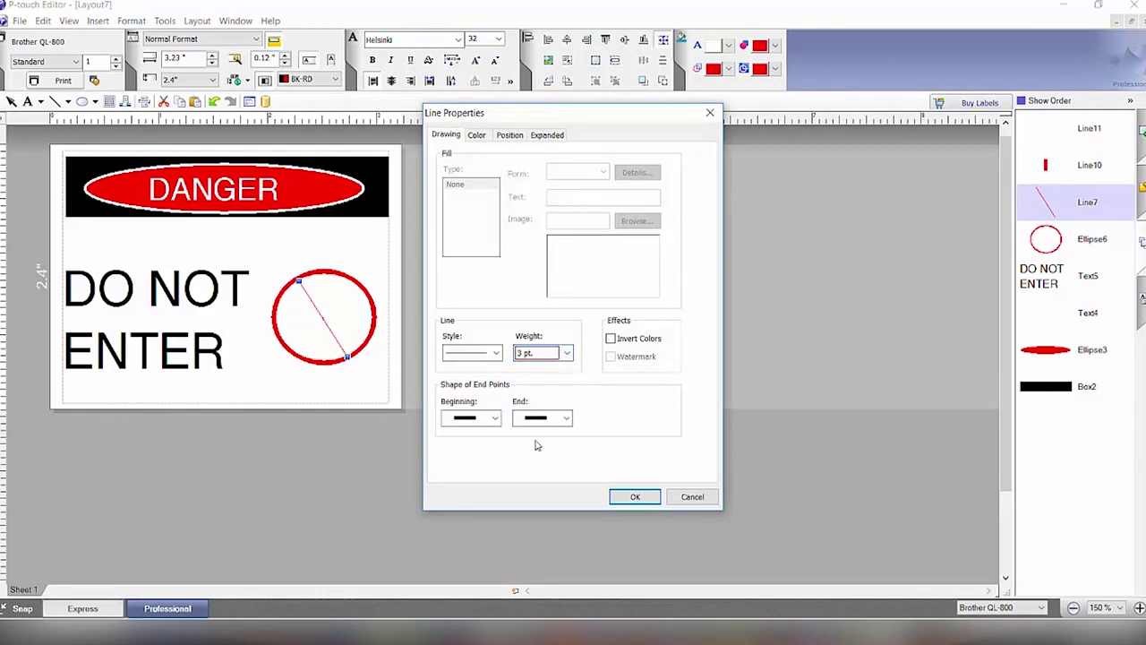
pyautogui.click(633, 494)
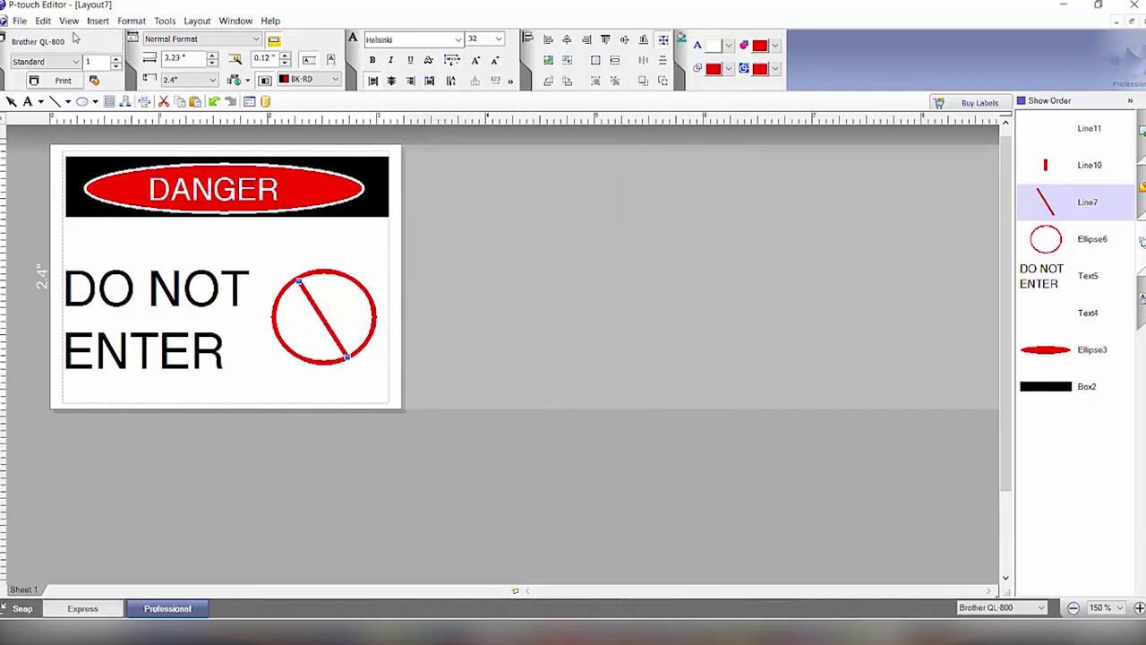
# Step: Insert the standing-man symbol from the symbol gallery, enlarge it and place it on the red circle
pyautogui.click(98, 22)
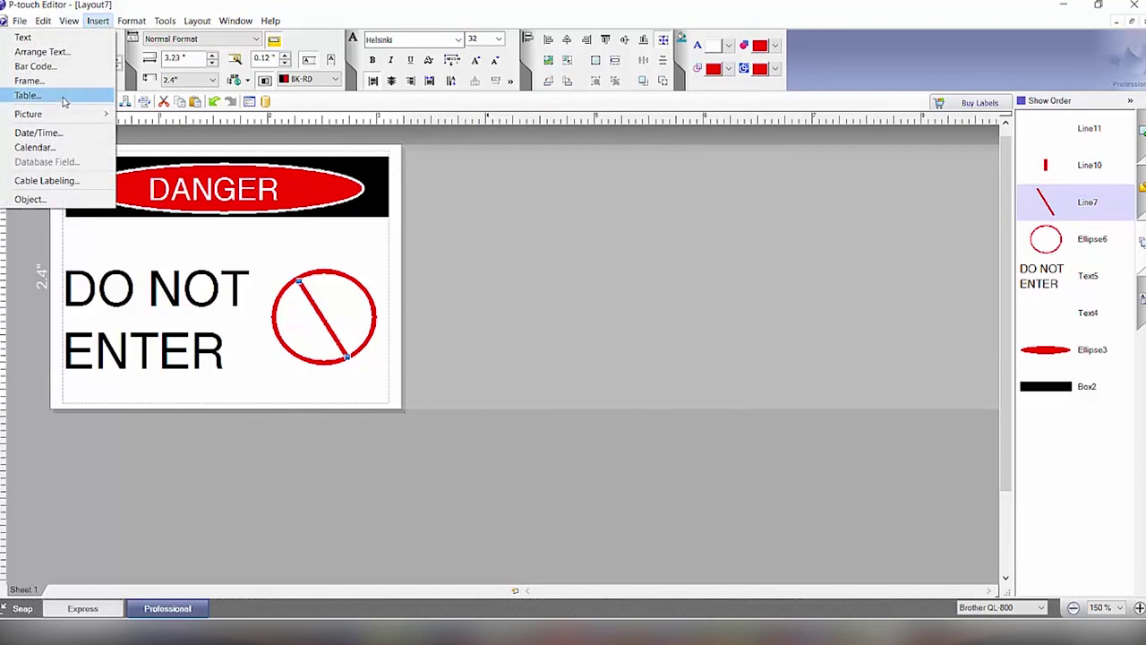
pyautogui.moveTo(60, 119)
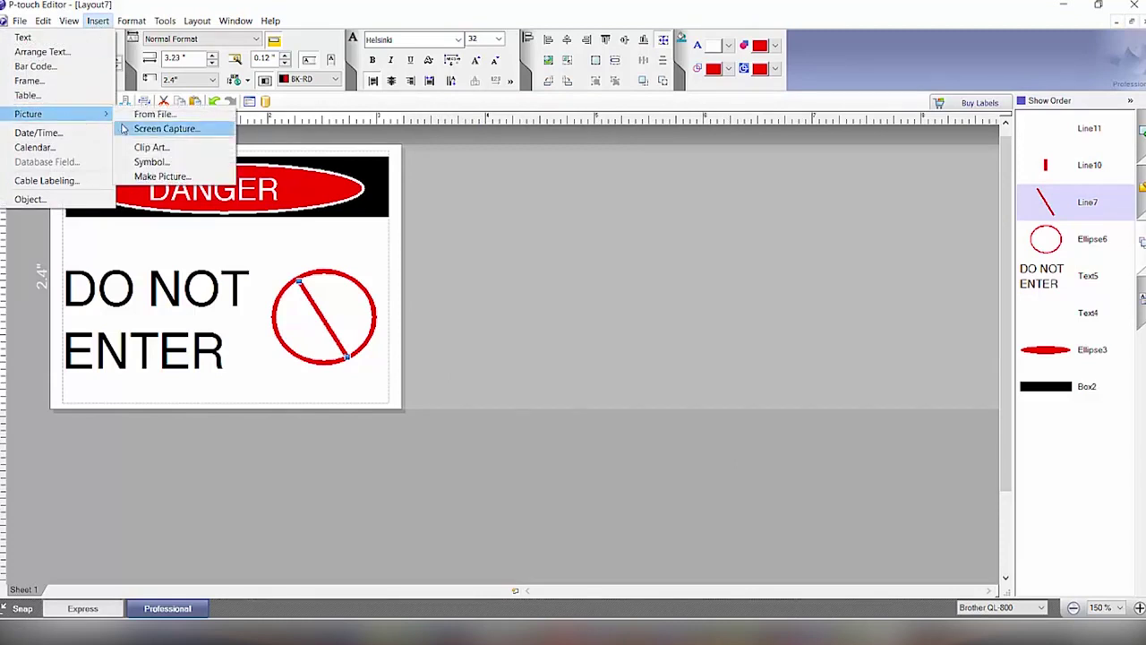
pyautogui.click(151, 162)
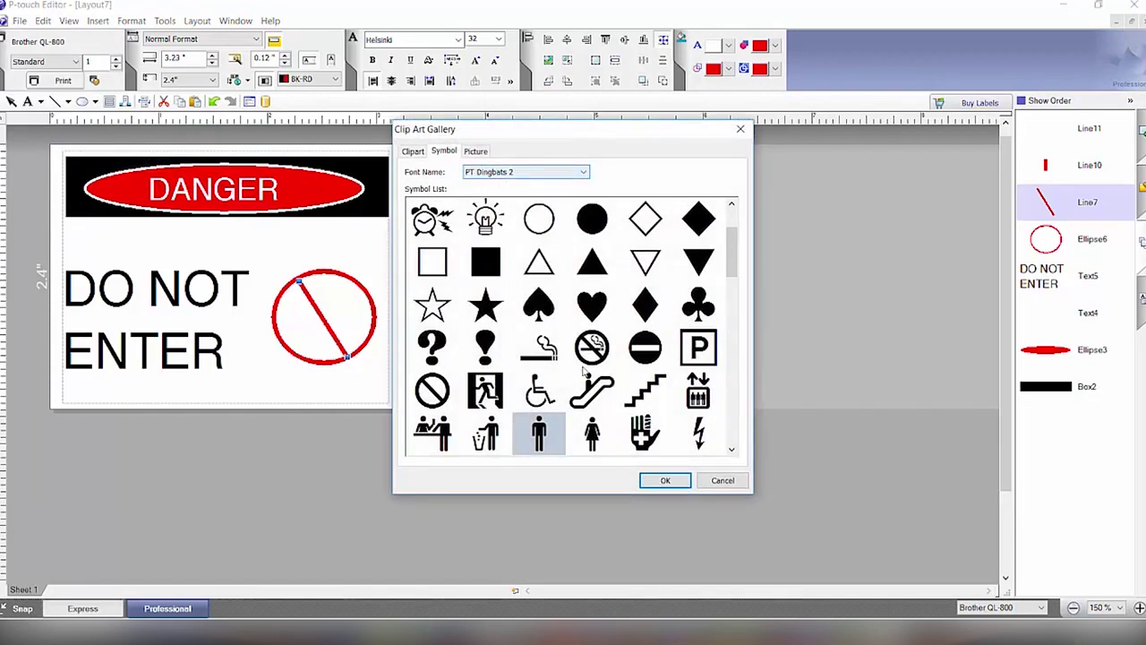
pyautogui.click(541, 436)
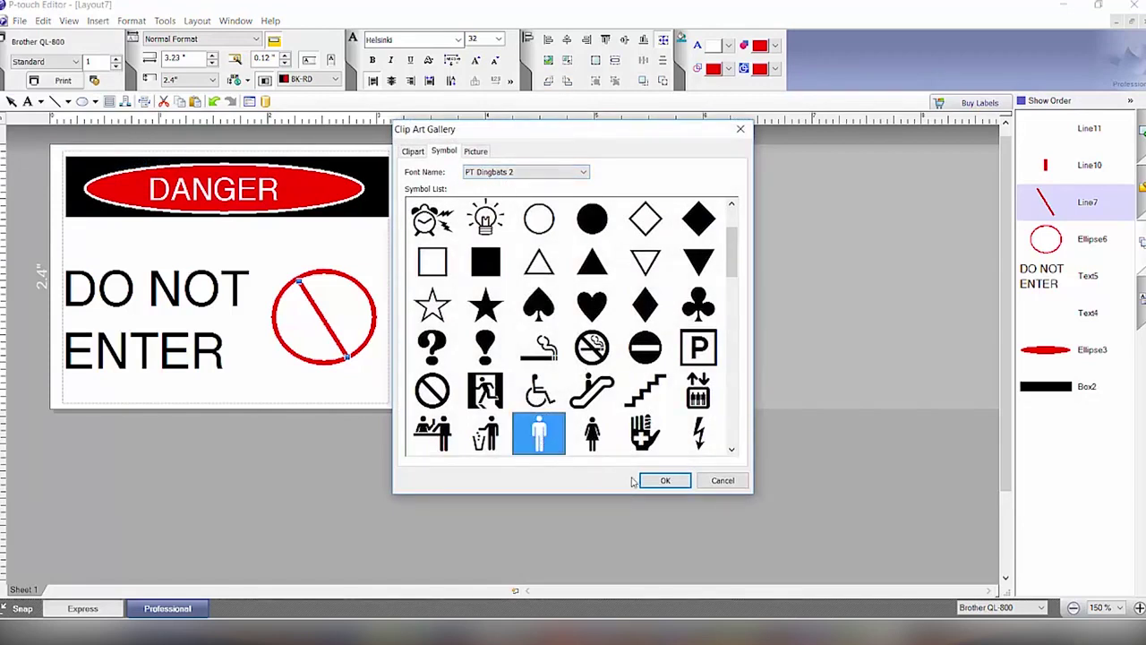
pyautogui.click(660, 479)
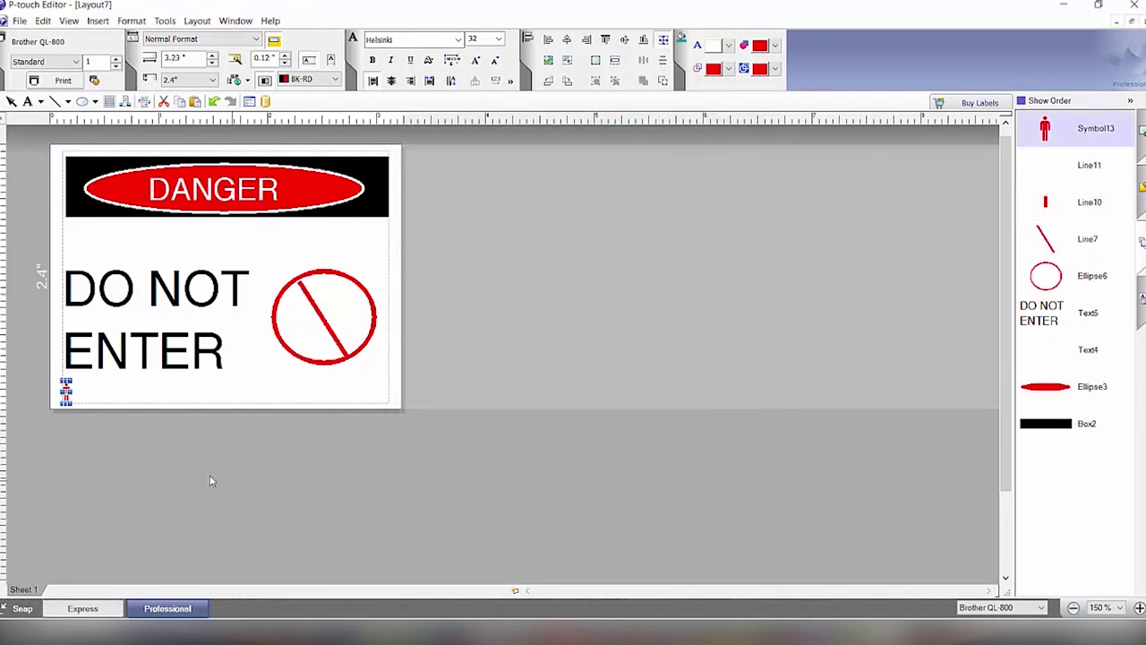
pyautogui.moveTo(72, 377); pyautogui.dragTo(109, 261)
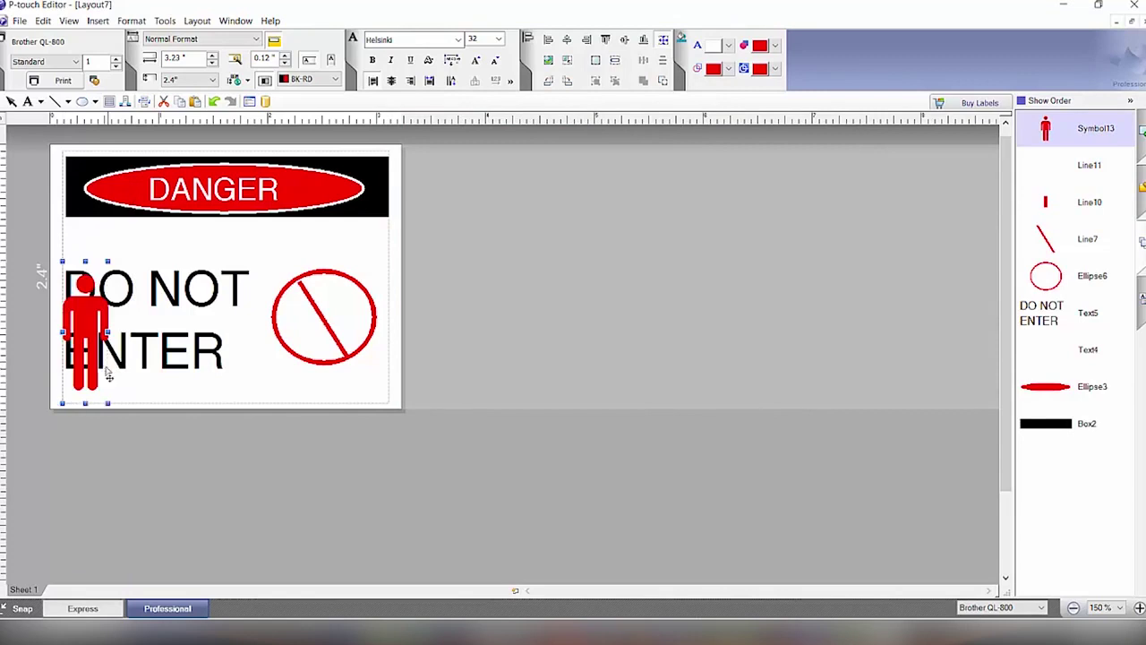
pyautogui.moveTo(105, 316); pyautogui.dragTo(333, 305)
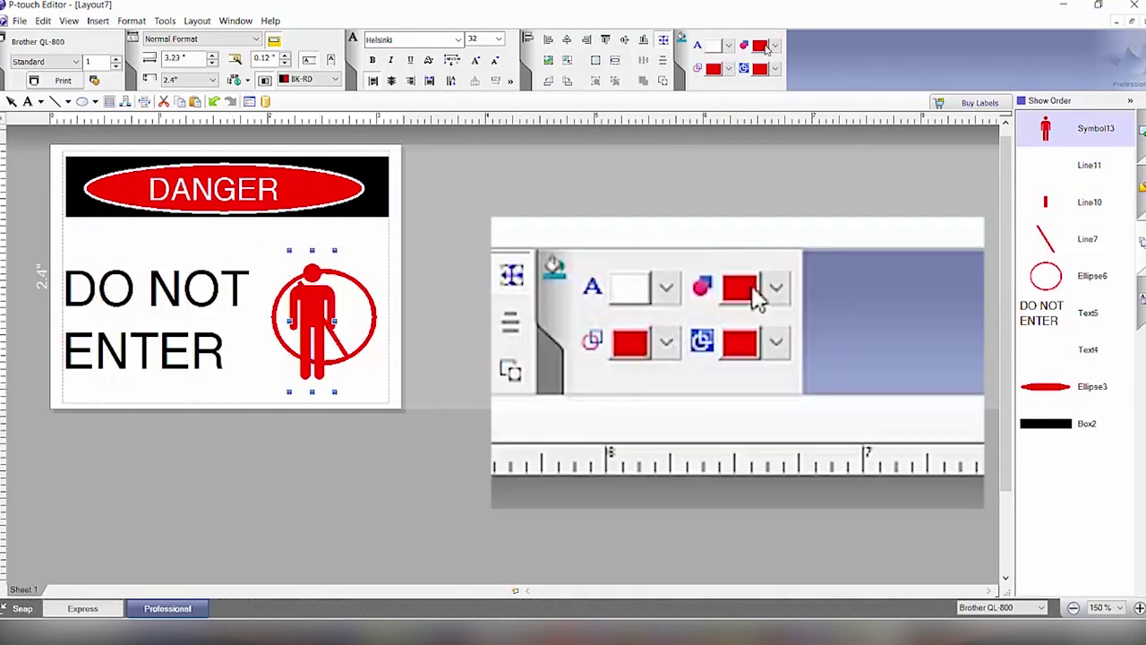
# Step: Make the man symbol black, shrink it to fit, and centre it inside the red slashed ring
pyautogui.click(775, 46)
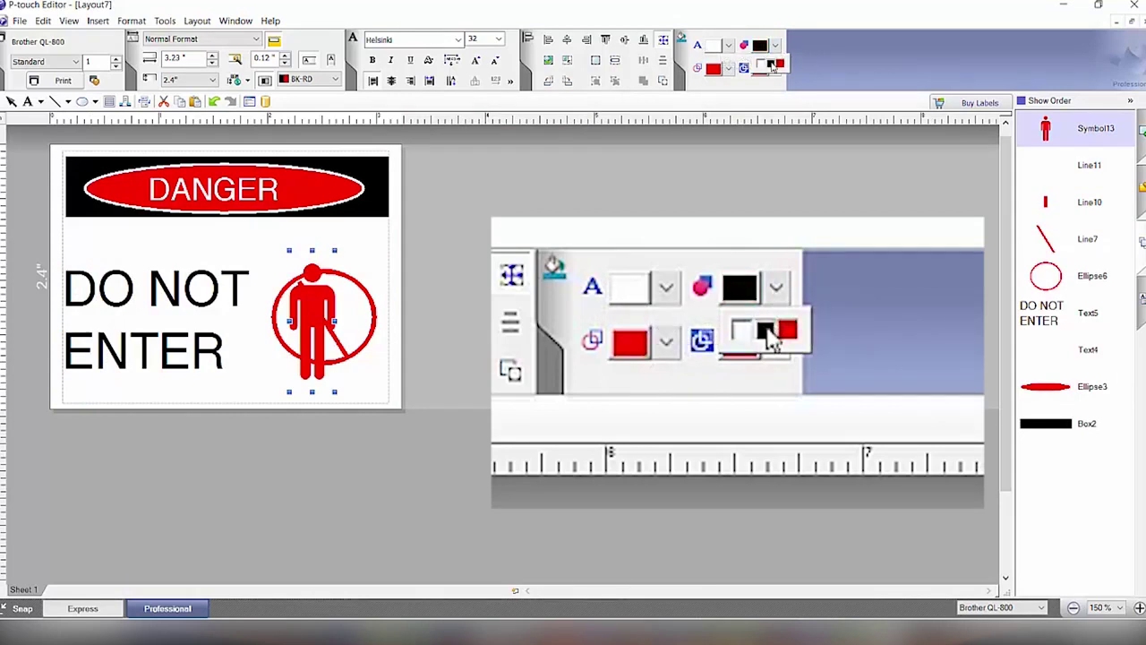
pyautogui.click(772, 67)
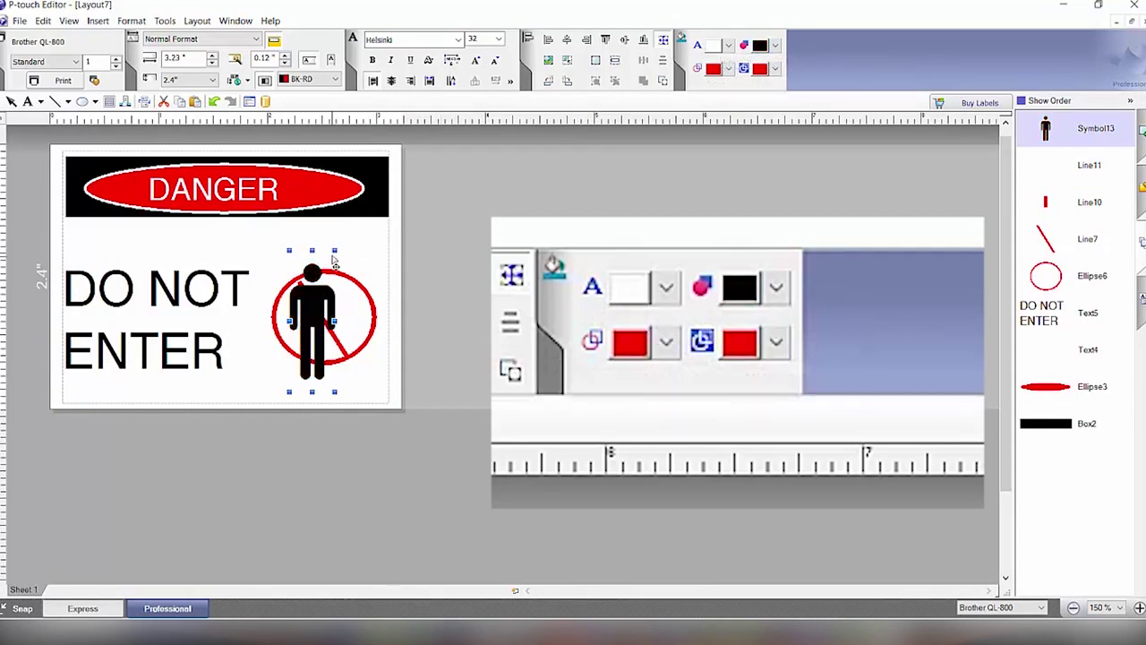
pyautogui.moveTo(334, 259); pyautogui.dragTo(347, 292)
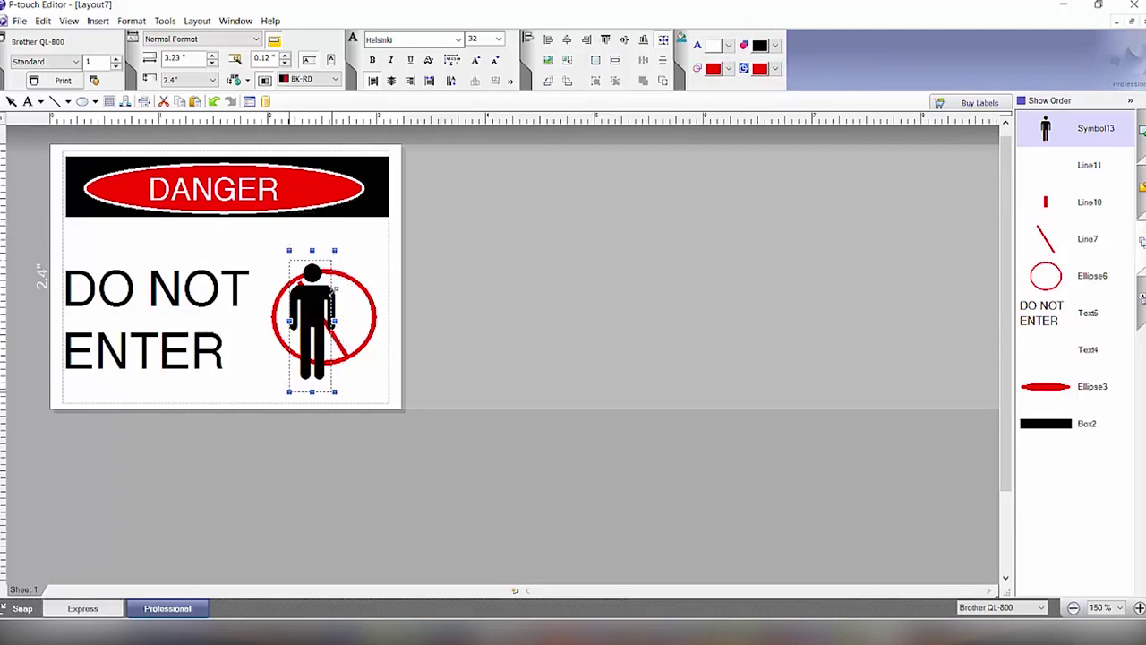
pyautogui.moveTo(312, 250); pyautogui.dragTo(313, 302)
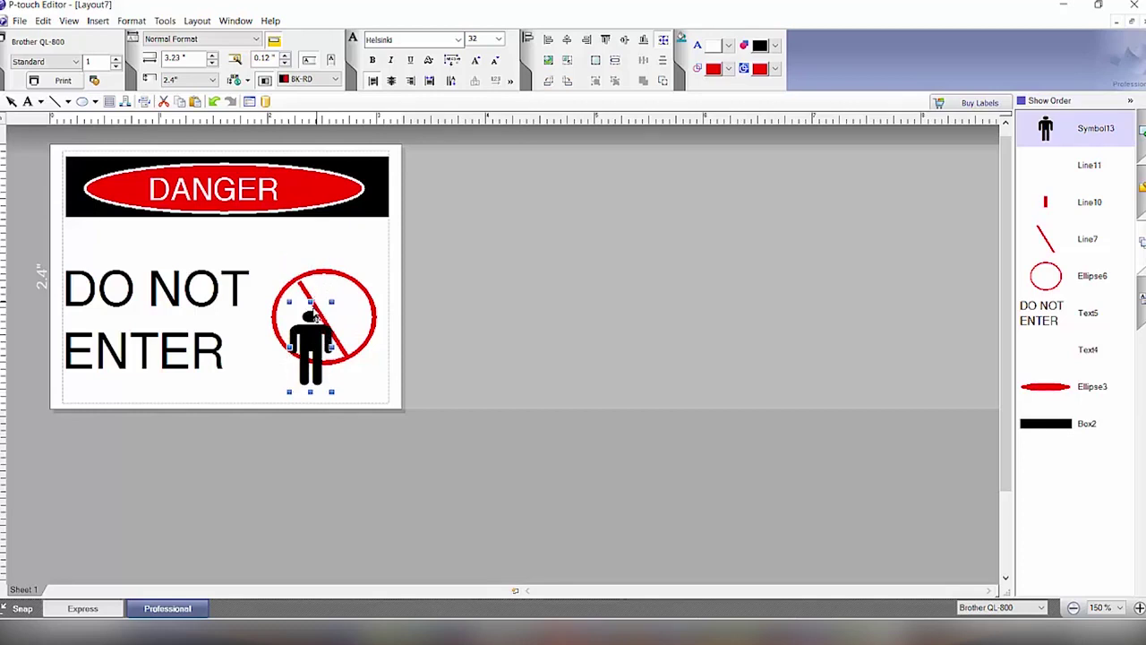
pyautogui.moveTo(312, 354); pyautogui.dragTo(328, 322)
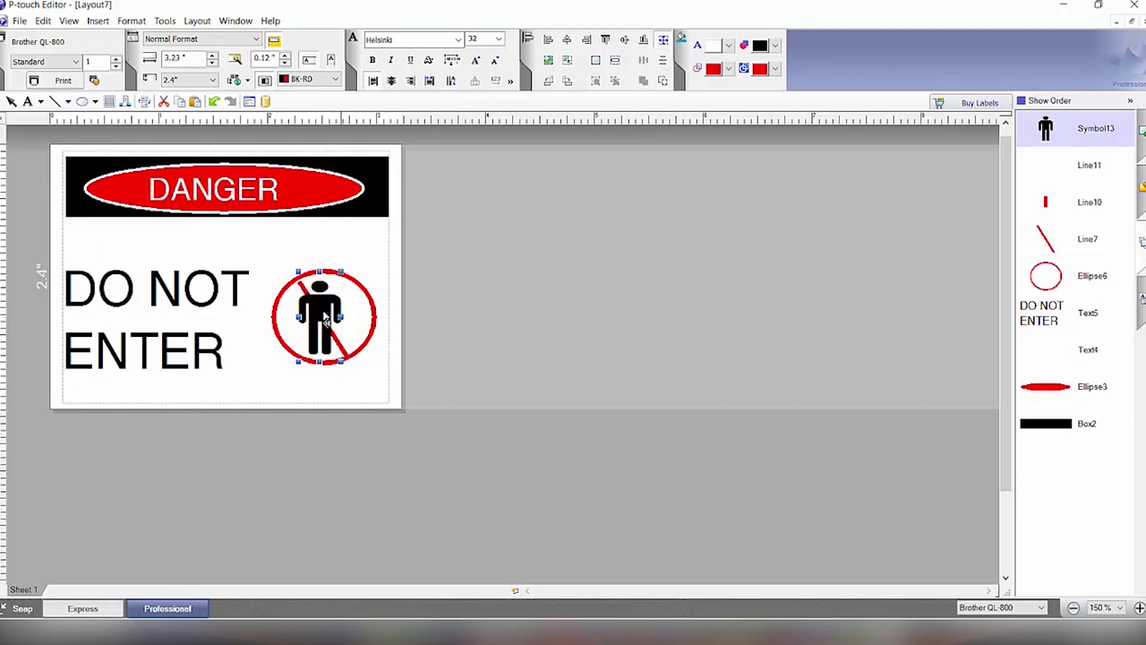
pyautogui.doubleClick(327, 324)
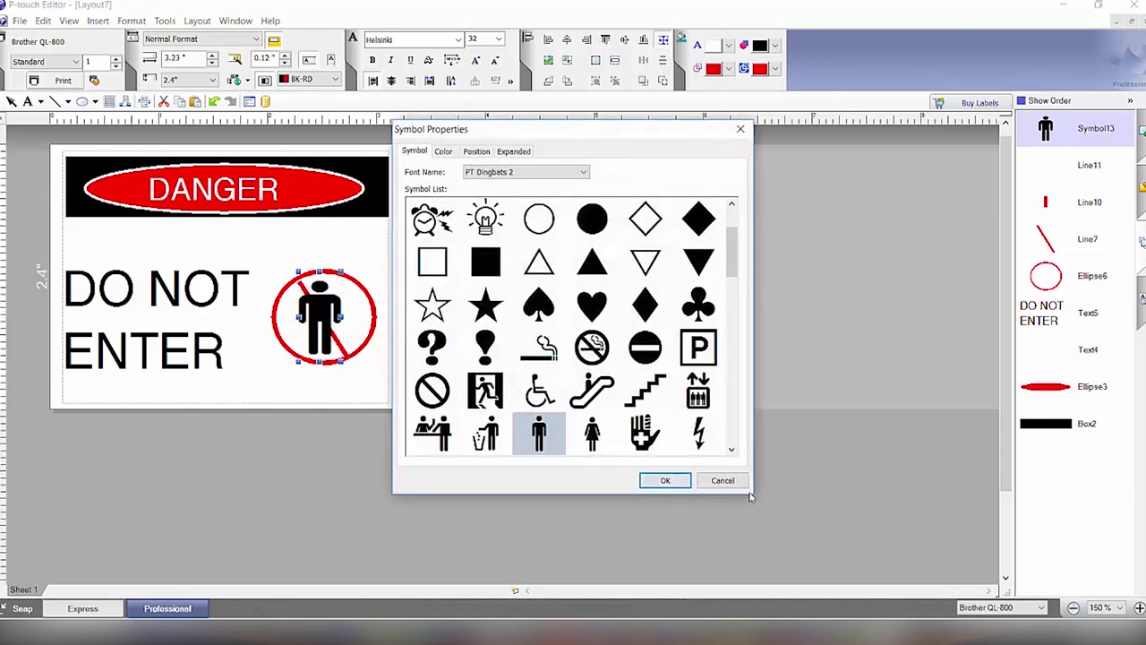
# Step: Send the person symbol to the back so the red ring and slash cross over it
pyautogui.rightClick(324, 305)
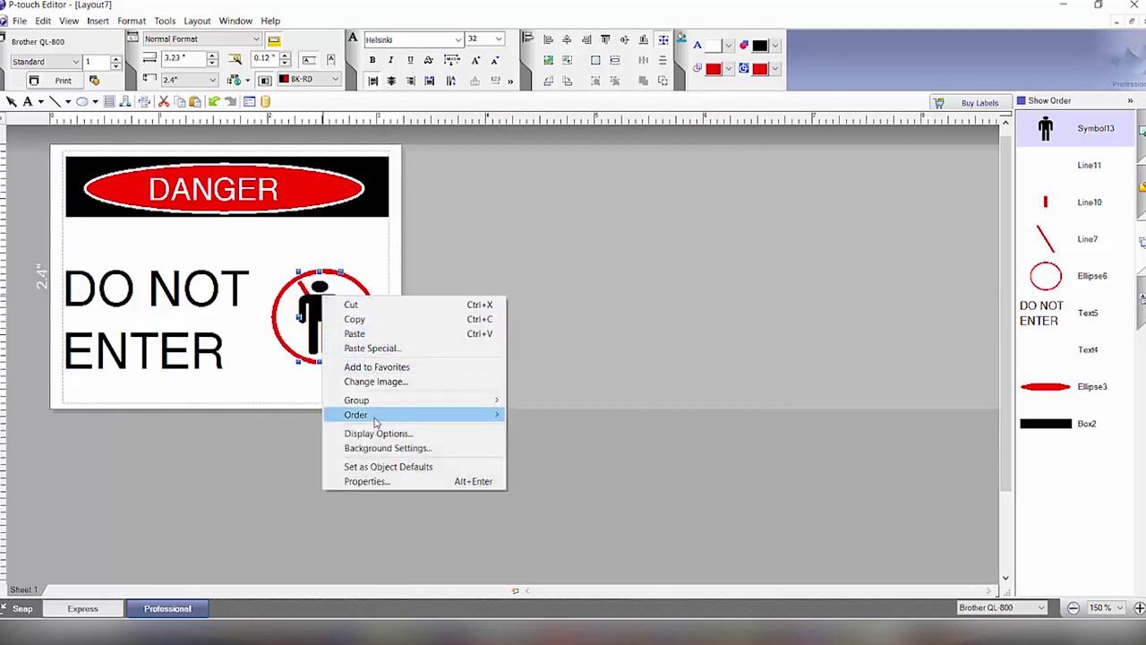
pyautogui.moveTo(377, 421)
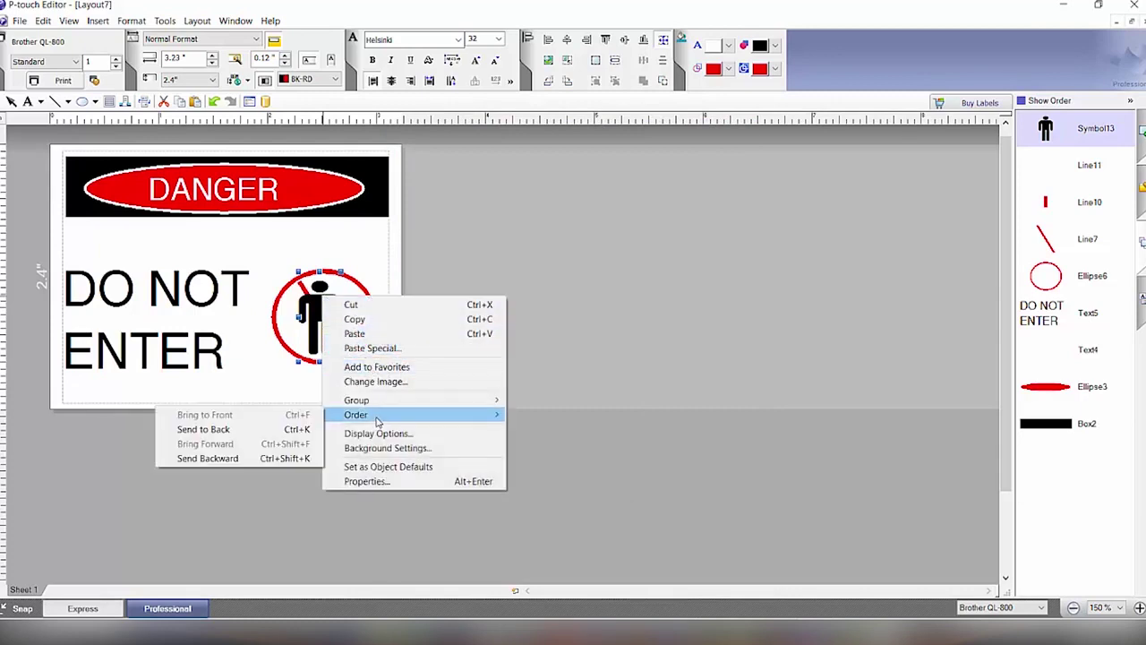
pyautogui.click(272, 433)
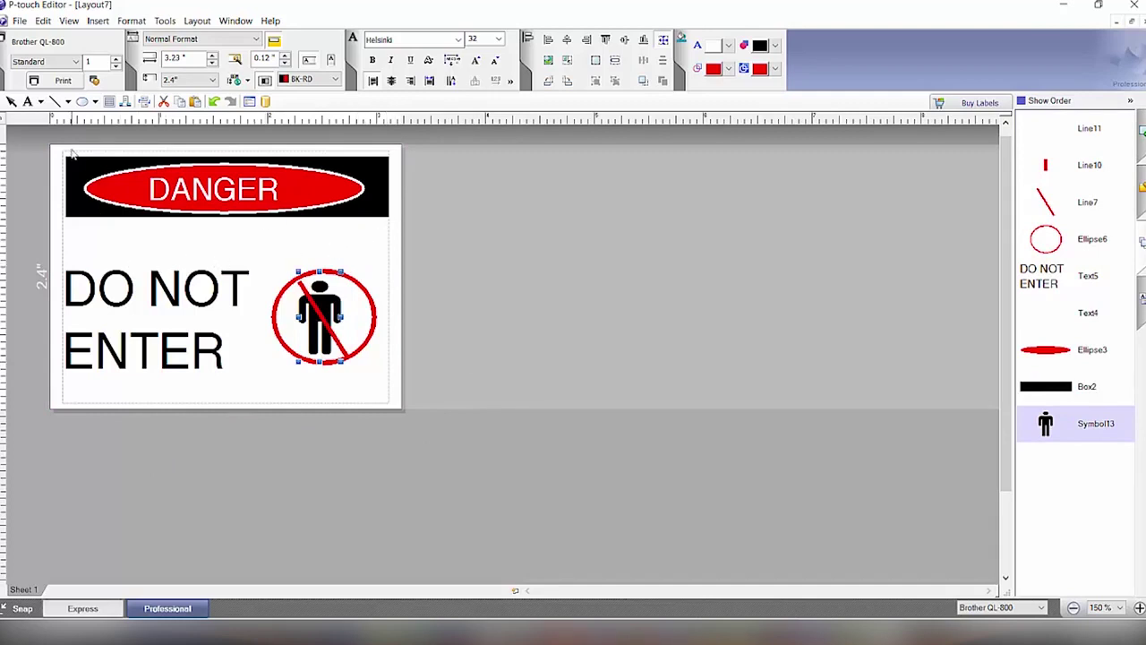
# Step: Switch the shape type to box and add a rounded-style frame around the label
pyautogui.click(93, 103)
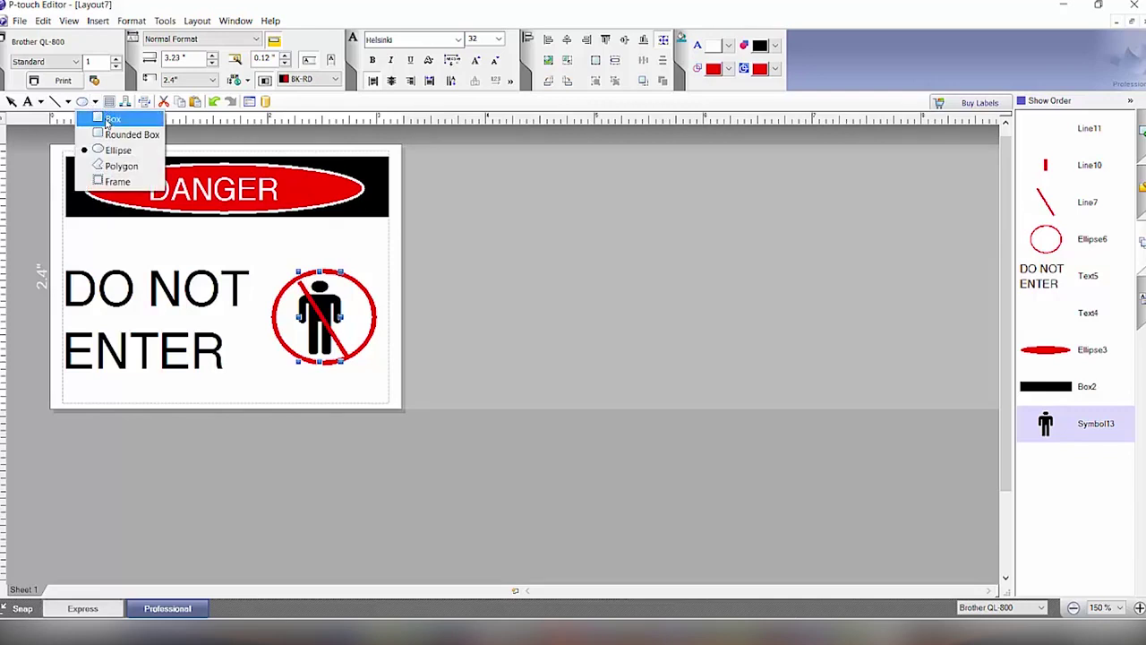
pyautogui.click(110, 119)
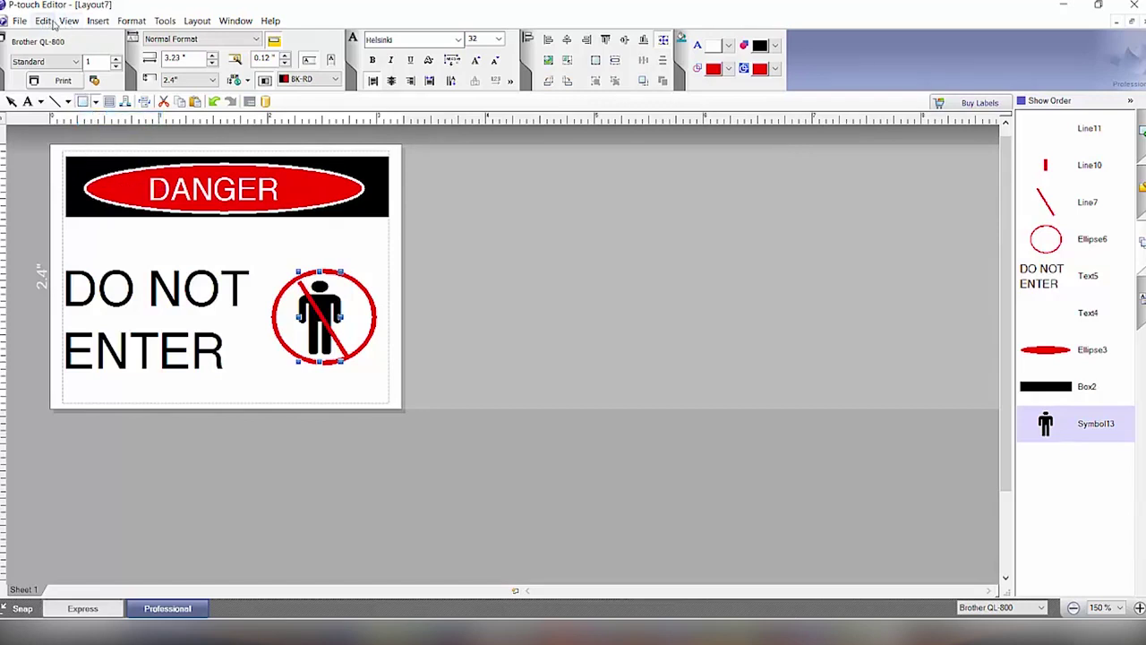
pyautogui.click(98, 23)
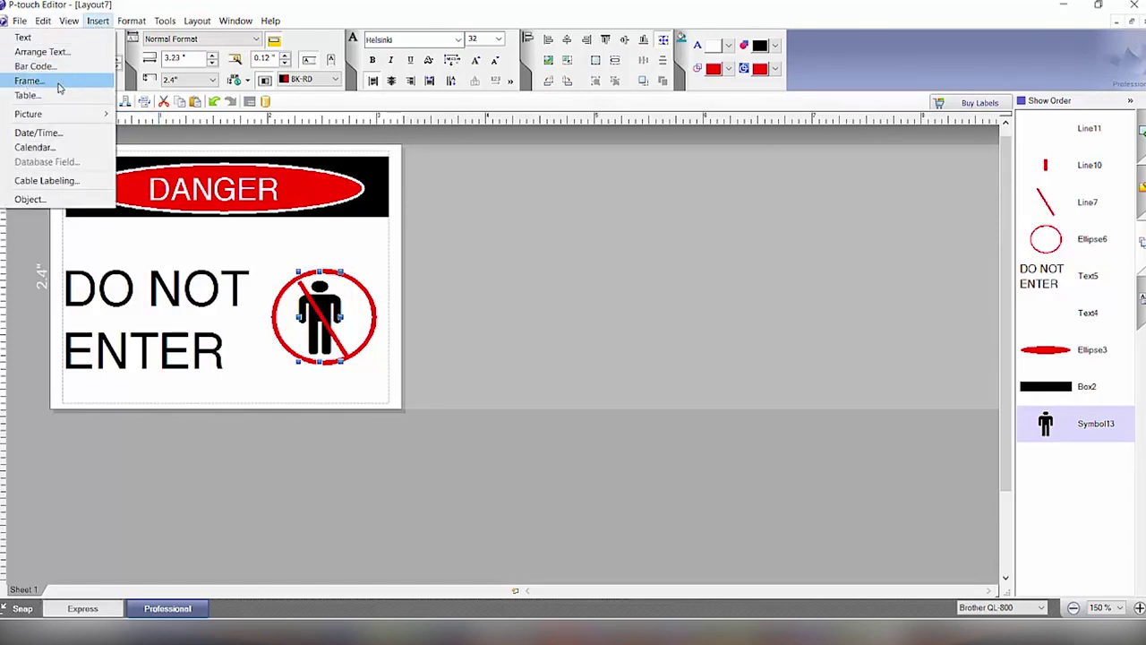
pyautogui.click(29, 80)
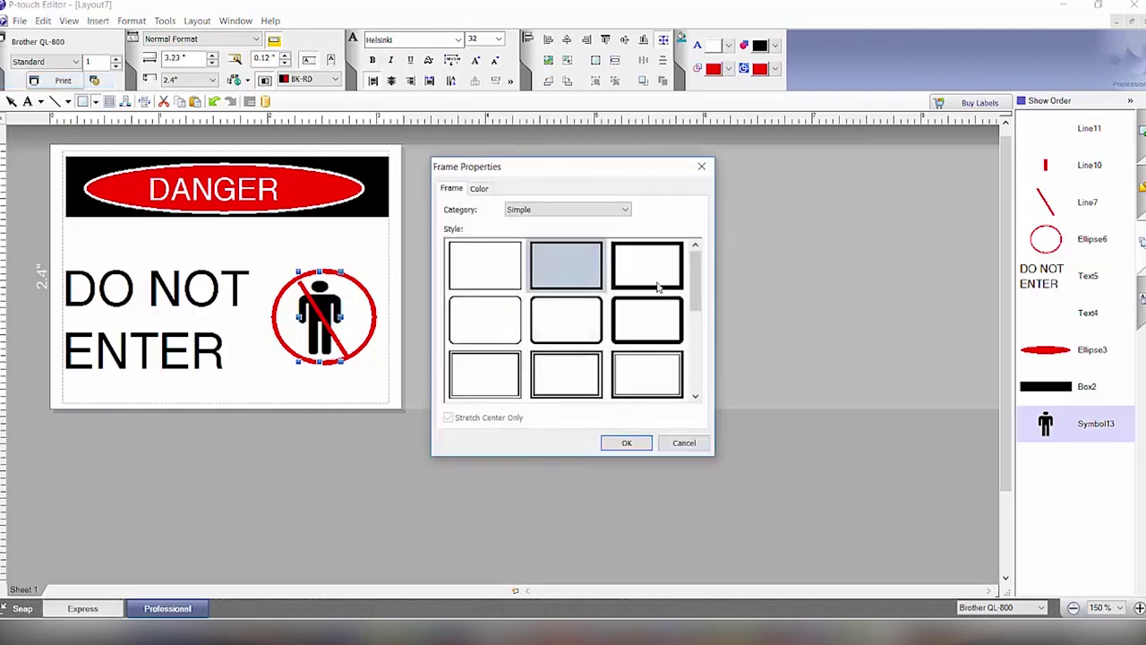
pyautogui.click(586, 327)
pyautogui.click(626, 444)
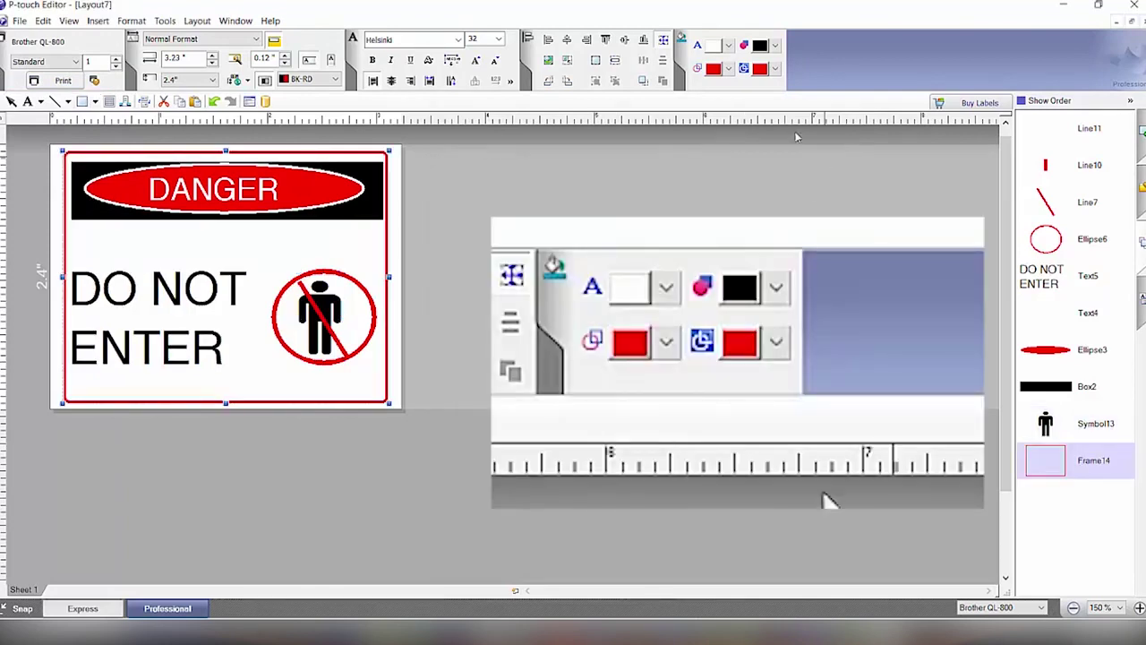
# Step: Make the frame black and deselect it
pyautogui.click(728, 70)
pyautogui.click(726, 86)
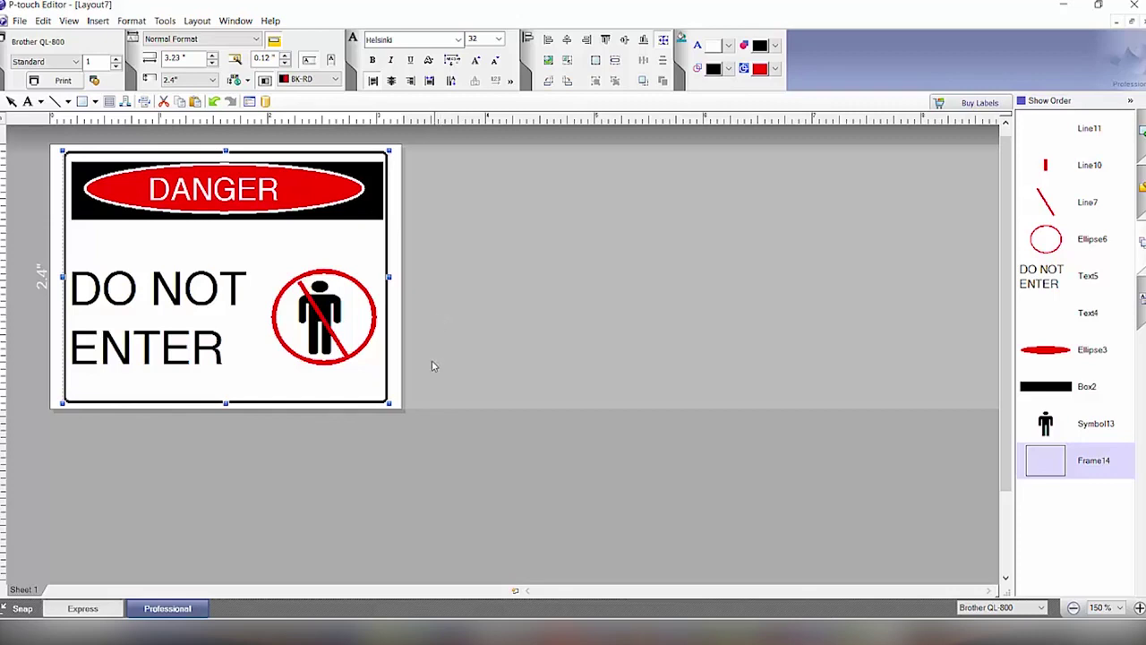
pyautogui.press('Delete')
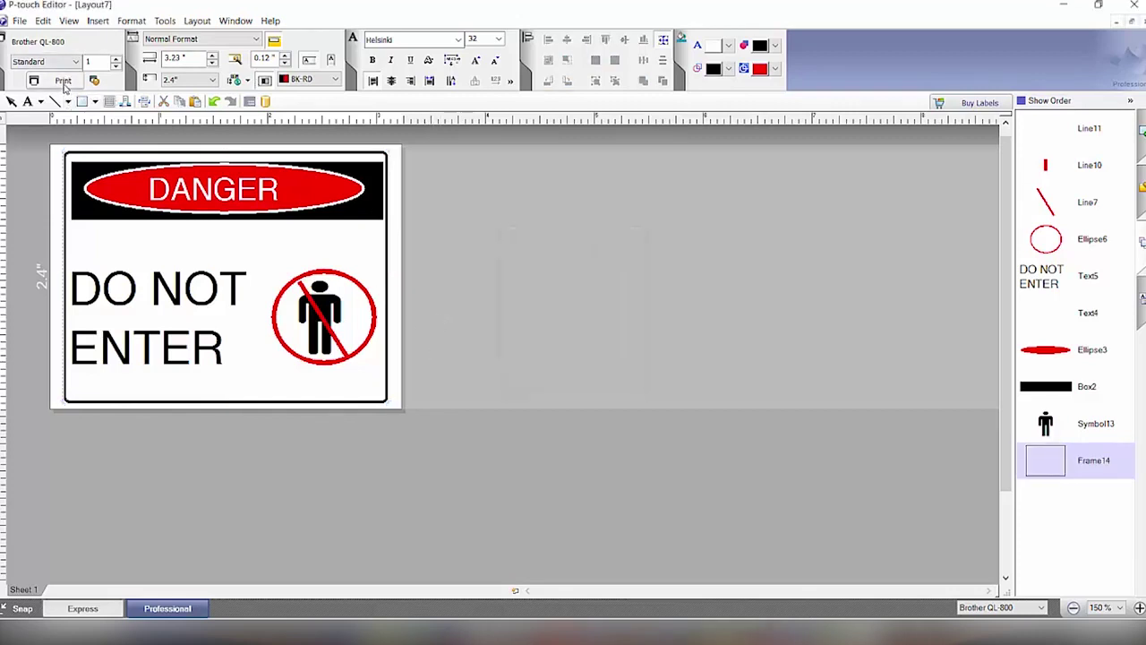
# Step: Print the finished DANGER / DO NOT ENTER label
pyautogui.click(63, 81)
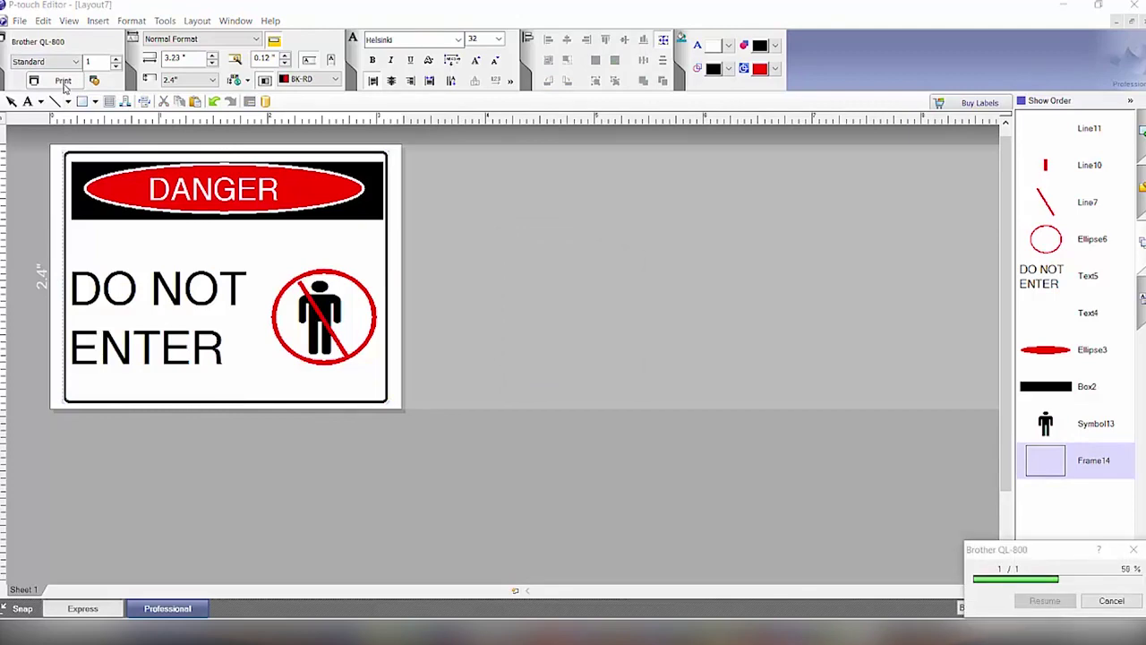